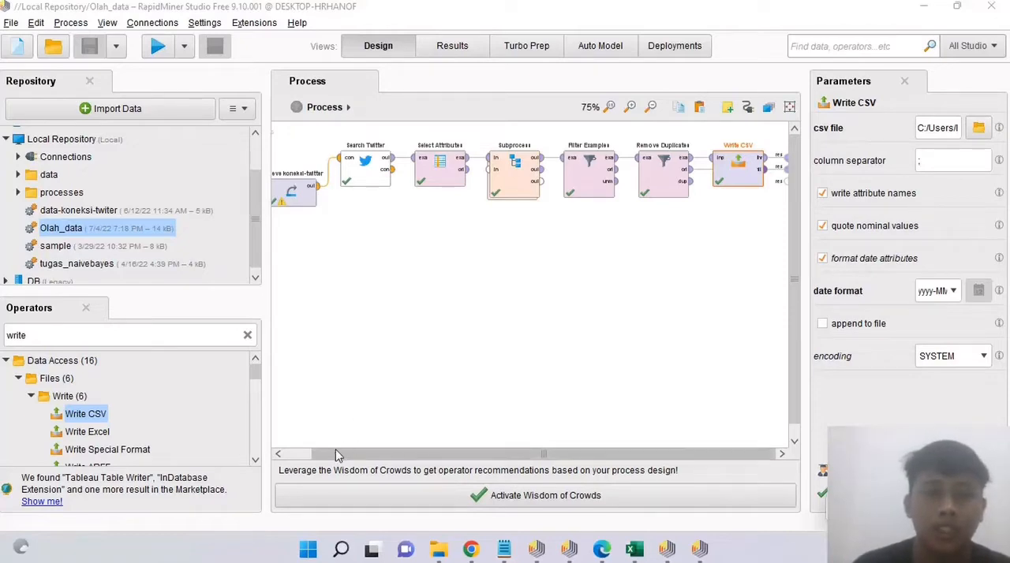
Step: Review the parameters of the Retrieve koneksi-twitter and Search Twitter operators in the main process
left_click(306, 456)
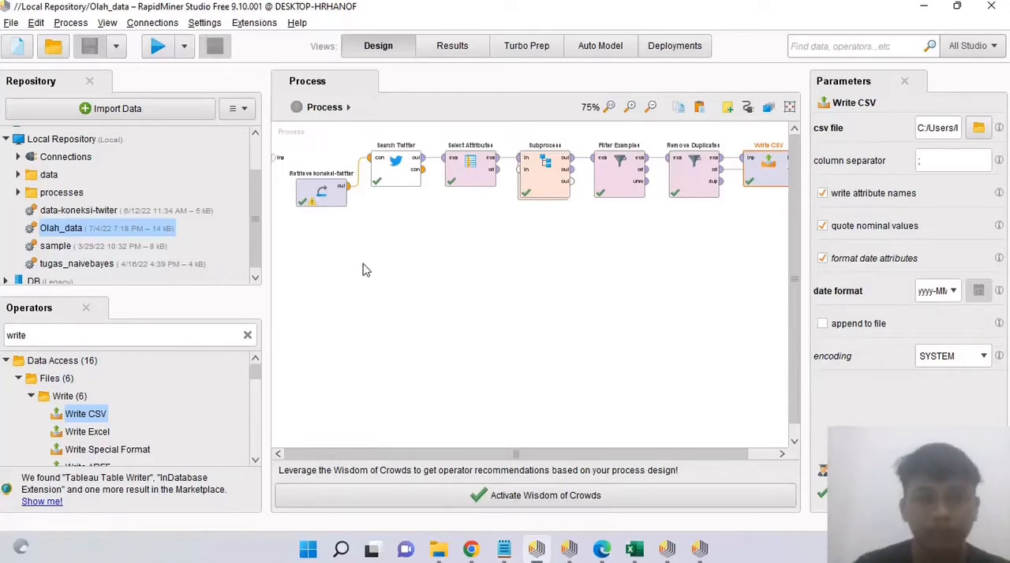
left_click(325, 195)
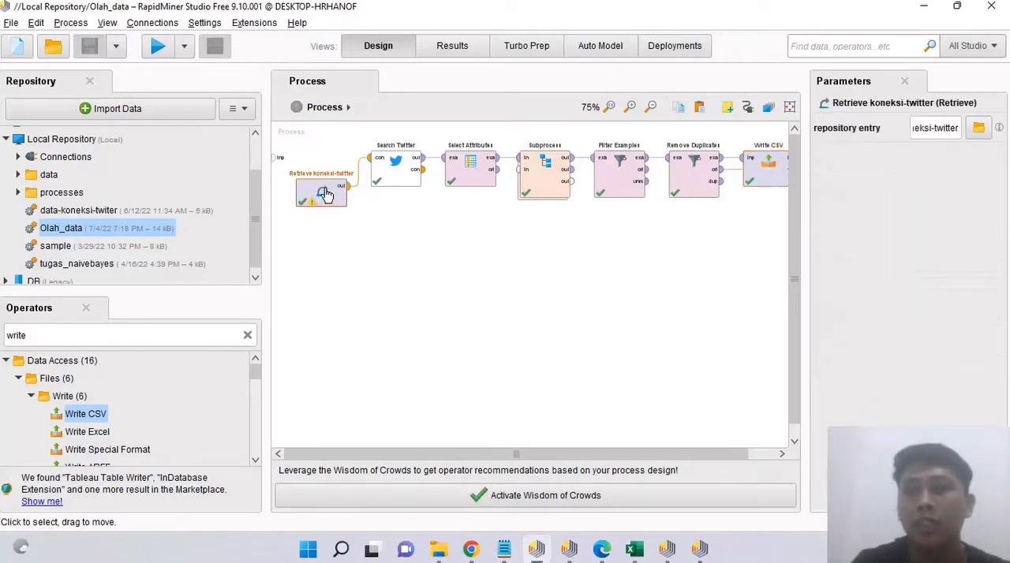
left_click(397, 170)
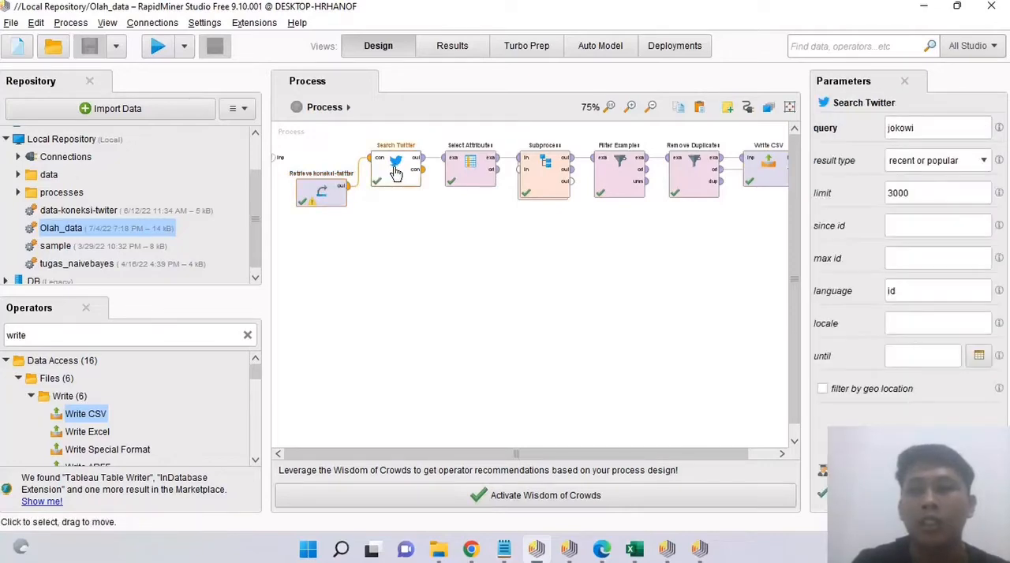
right_click(397, 235)
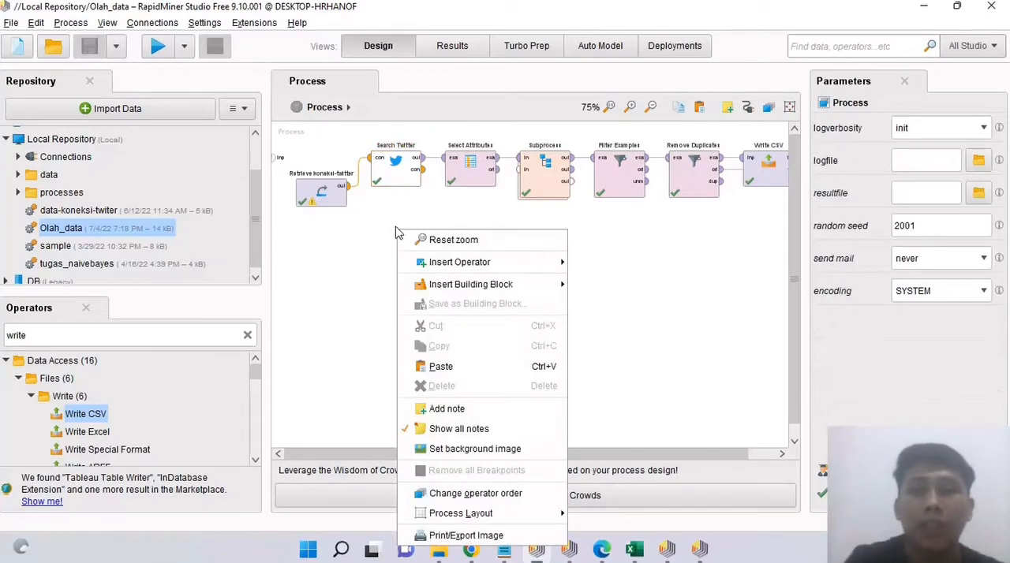
left_click(379, 214)
left_click(393, 182)
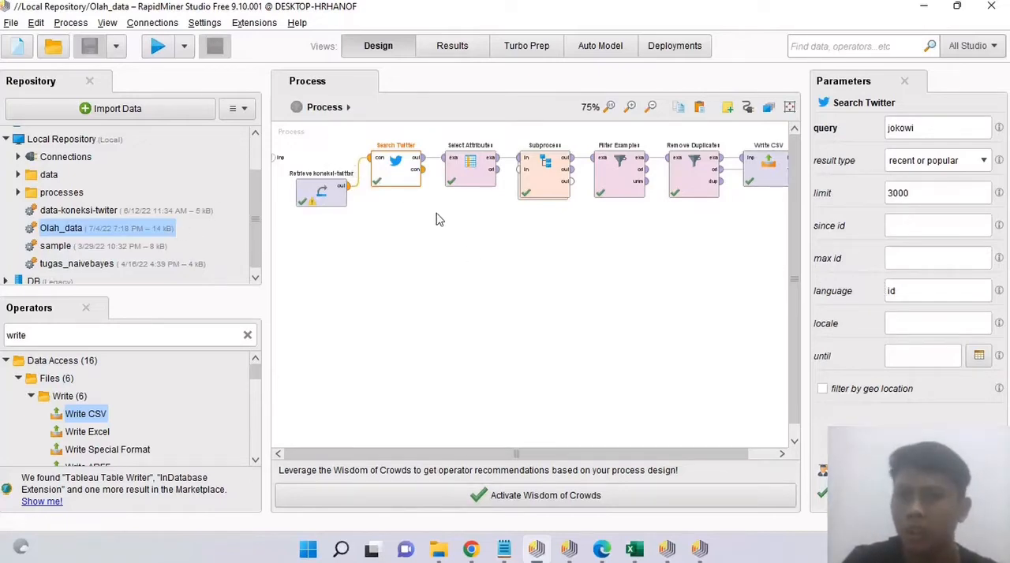
Step: Inspect the Select Attributes operator's attribute filter type and selected attribute
left_click(468, 166)
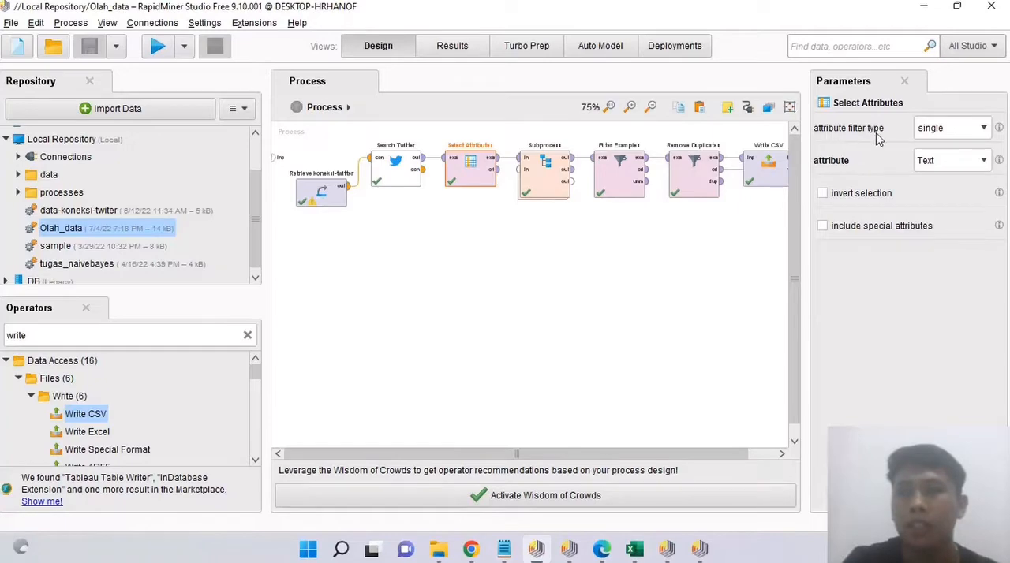
left_click(934, 136)
left_click(934, 136)
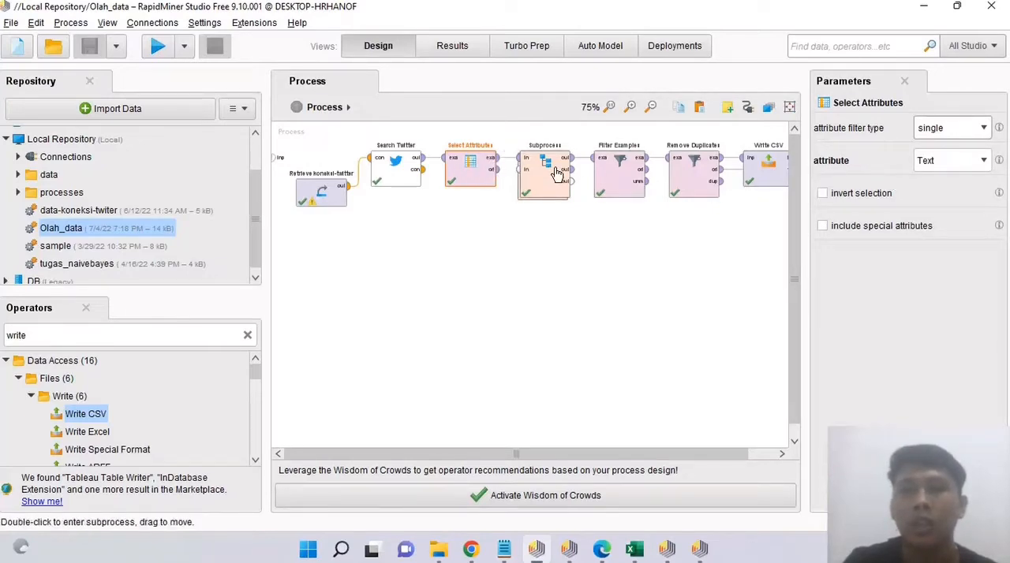
Step: Enter the Subprocess and examine the replacement settings of the Replace URL, Replace hastag and Replace URL2 operators
double_click(553, 173)
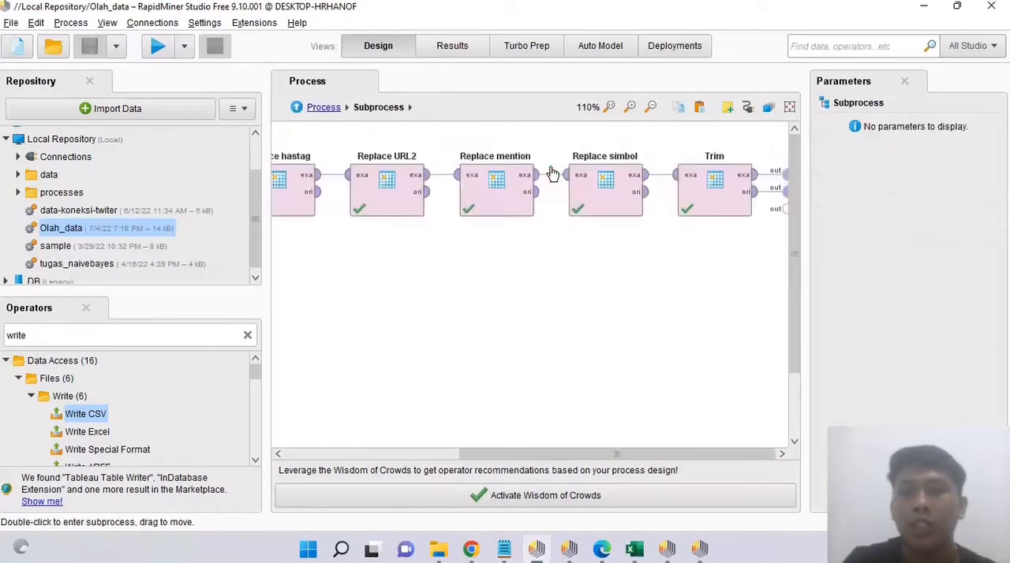
mouse_move(543, 173)
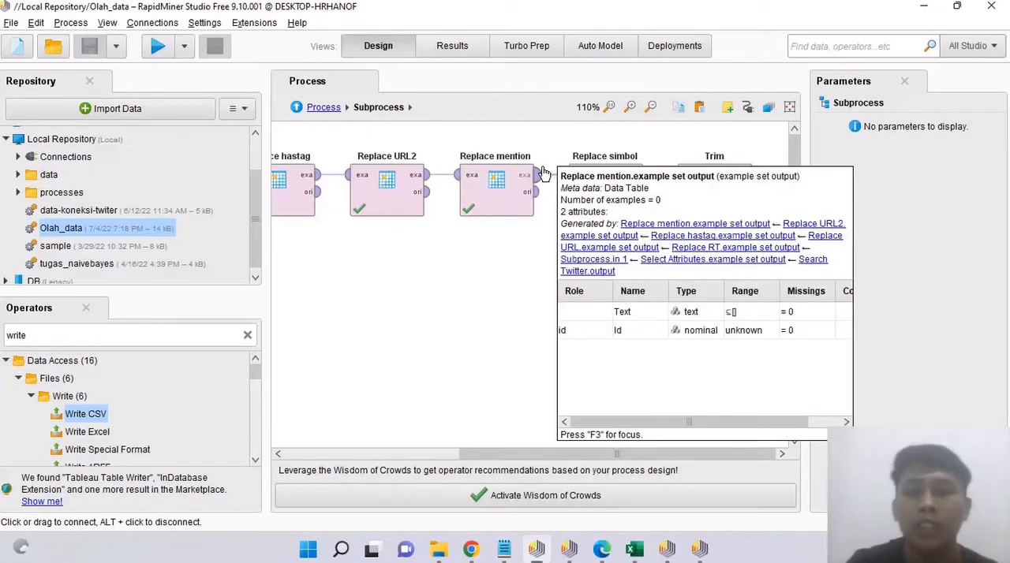
left_click(446, 457)
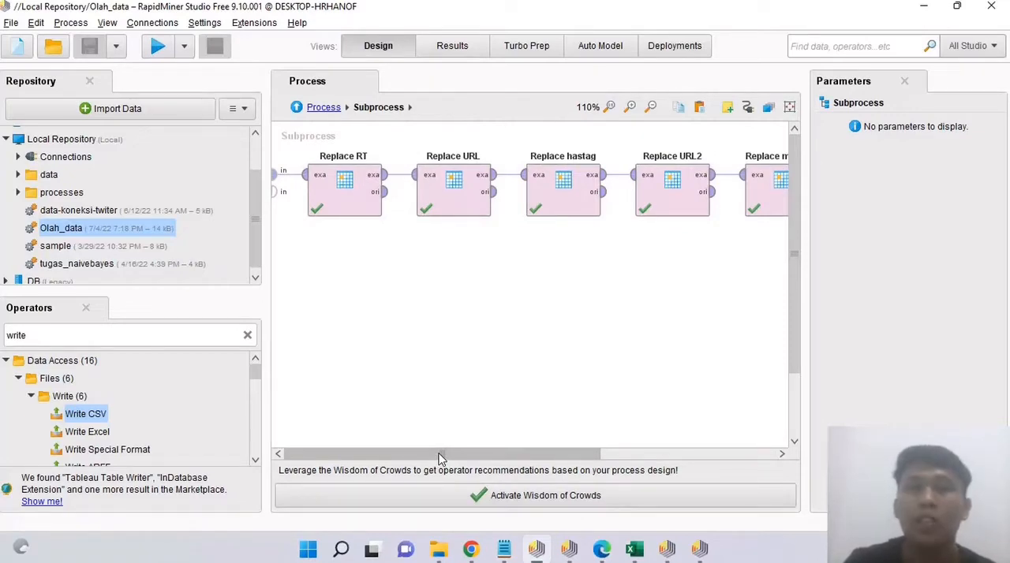
left_click_drag(440, 459, 486, 444)
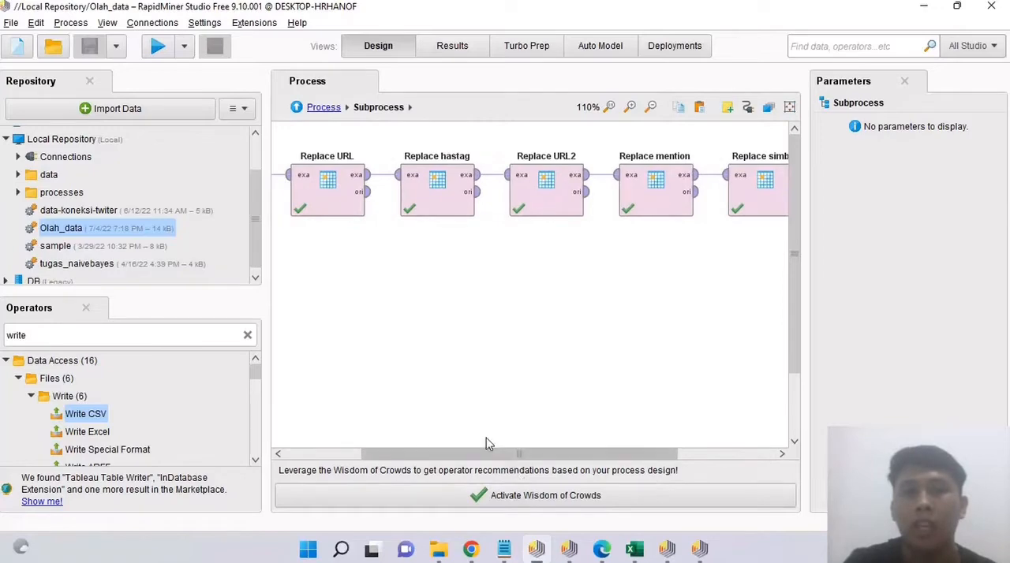
left_click(330, 192)
left_click(442, 205)
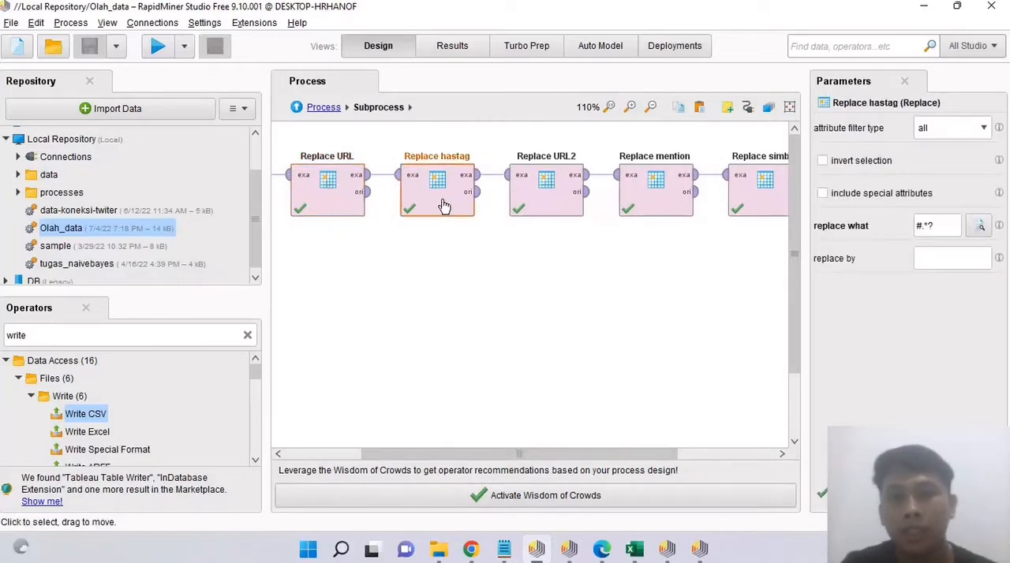
left_click(537, 195)
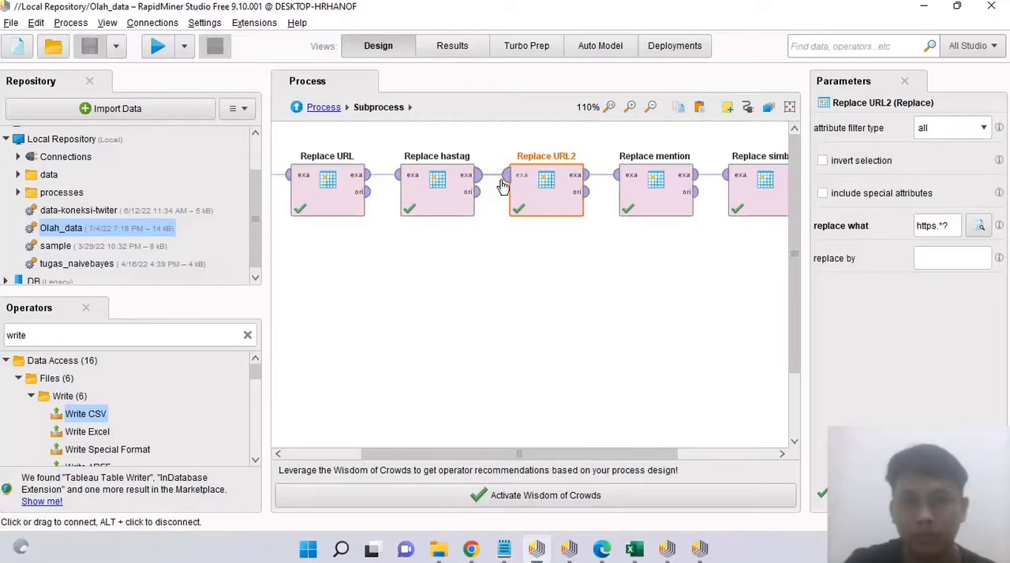
left_click(456, 186)
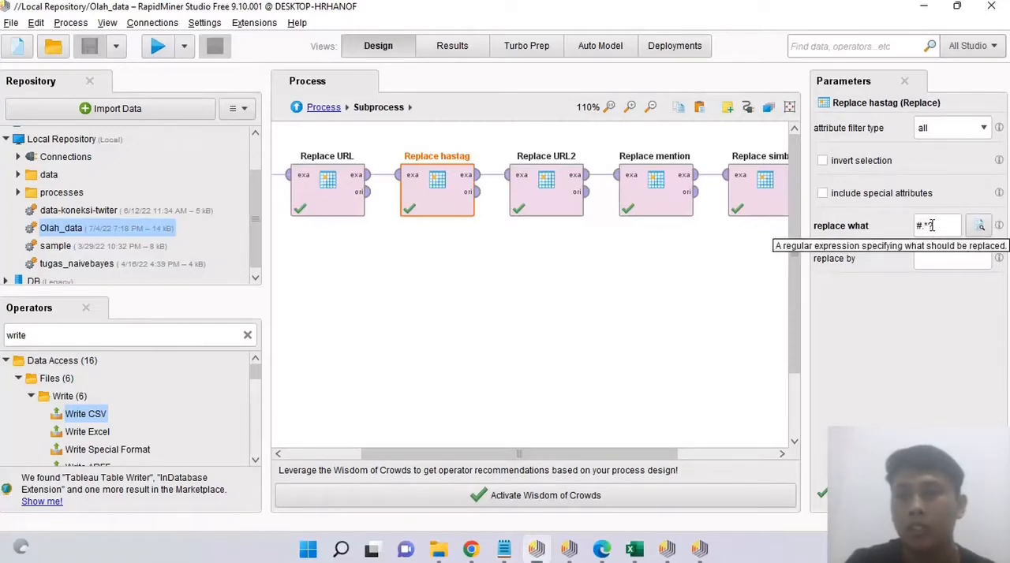
Step: Select the Replace mention operator and connect its original output to the subprocess's third output
left_click(682, 199)
left_click_drag(681, 199, 755, 205)
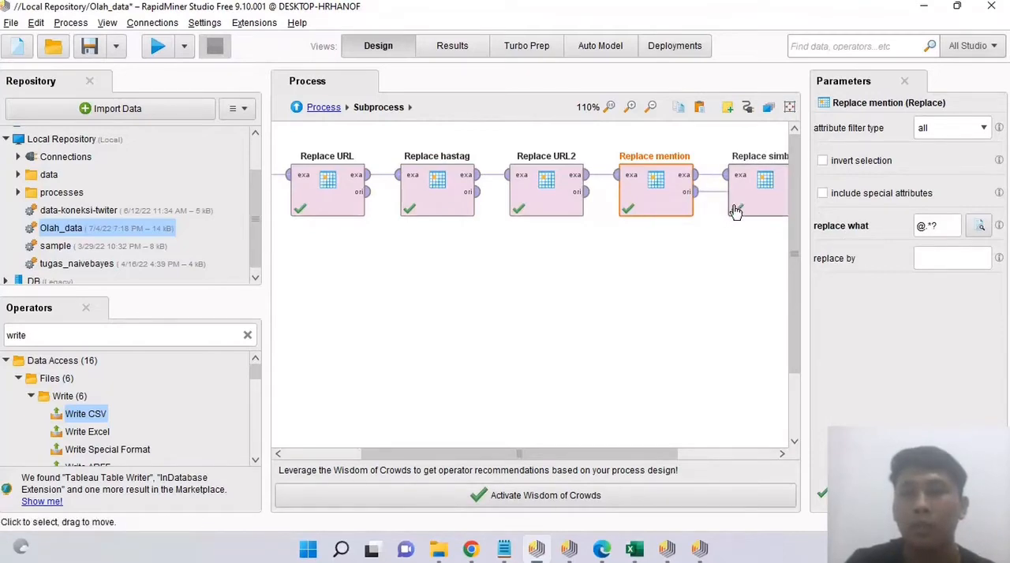
Step: Examine the Replace simbol operator's replacement expression and the Trim operator's attribute filter options
scroll(709, 455, "right", 3)
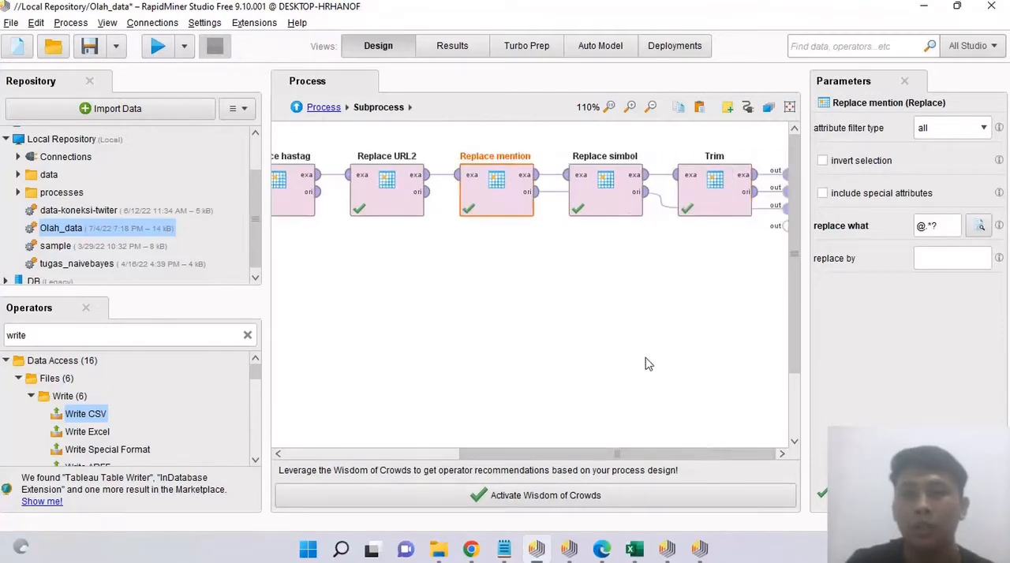
left_click(605, 181)
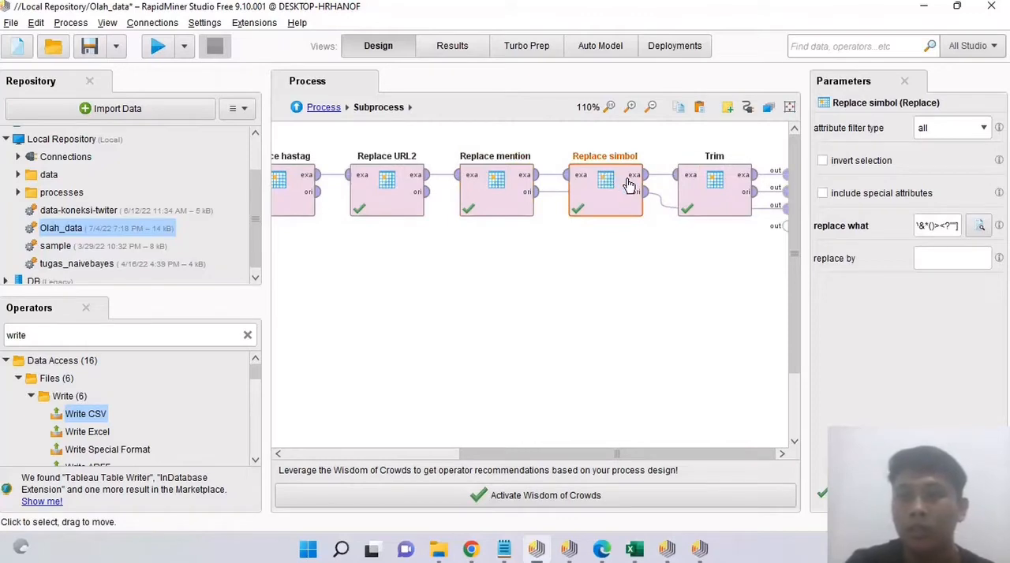
left_click(708, 188)
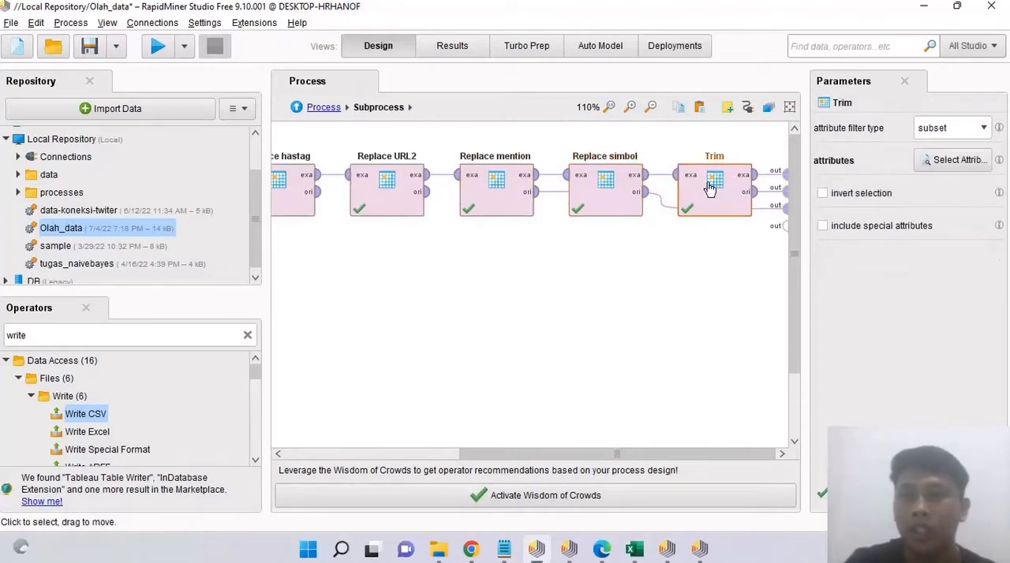
left_click(984, 132)
left_click(974, 171)
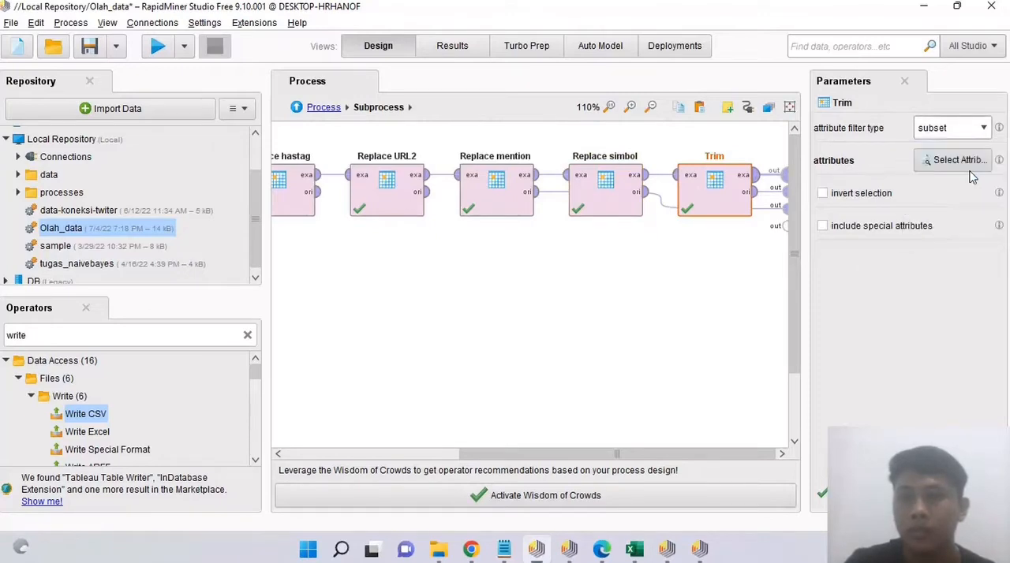
Step: Return to the main process and inspect the Filter Examples operator's custom filter on the Text attribute and its available comparators
left_click(327, 111)
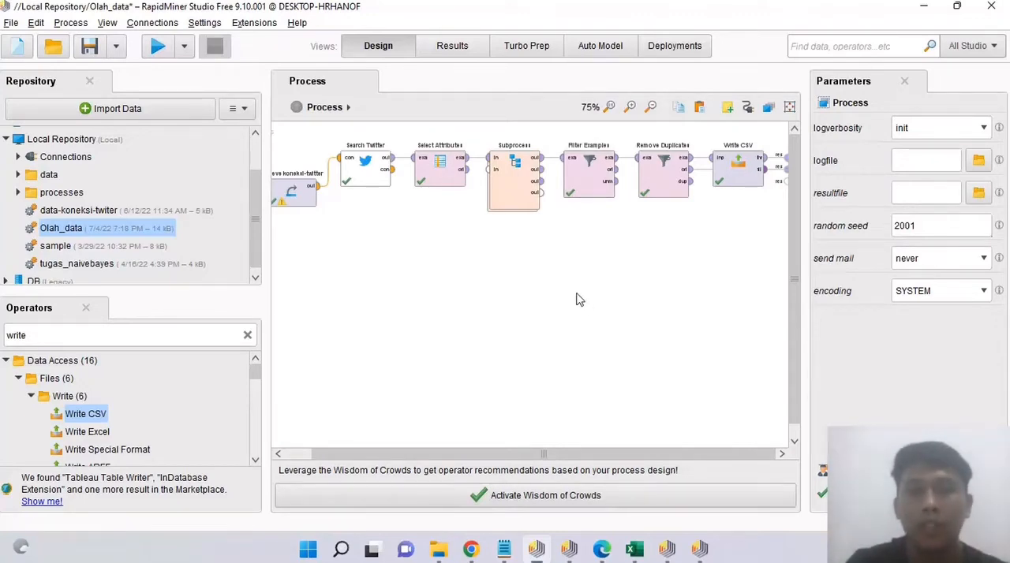
left_click(588, 175)
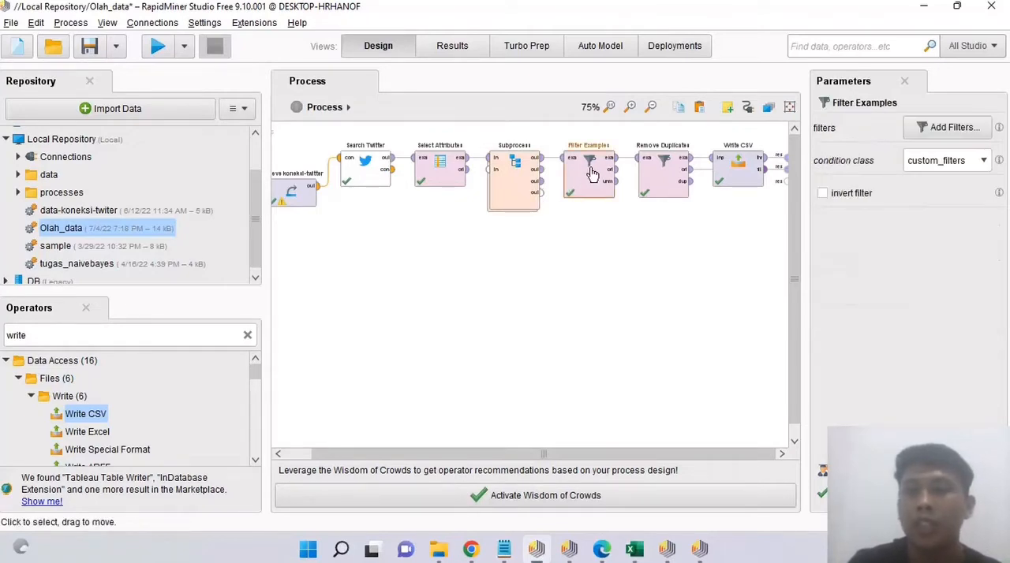
left_click(960, 134)
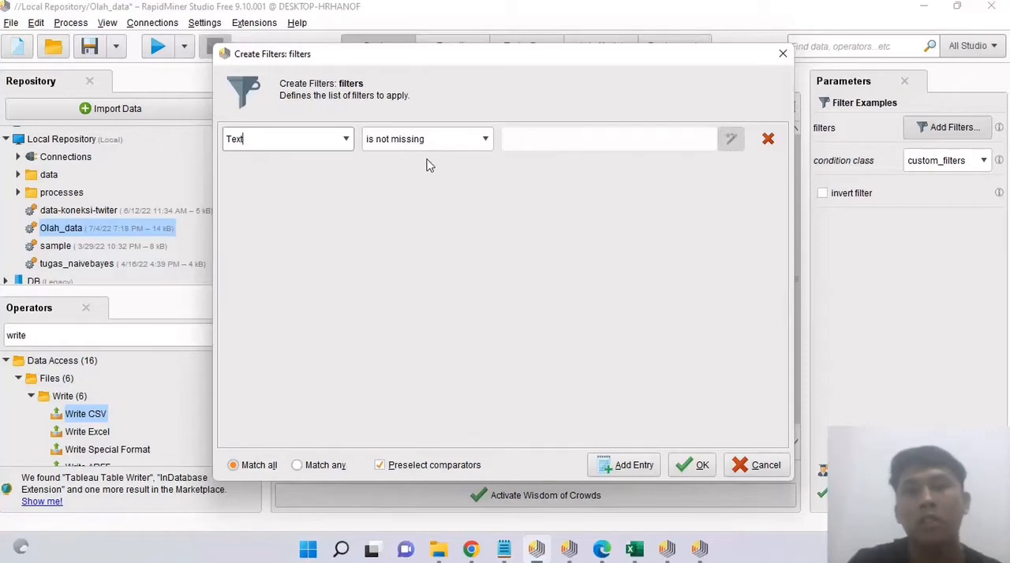
left_click(484, 140)
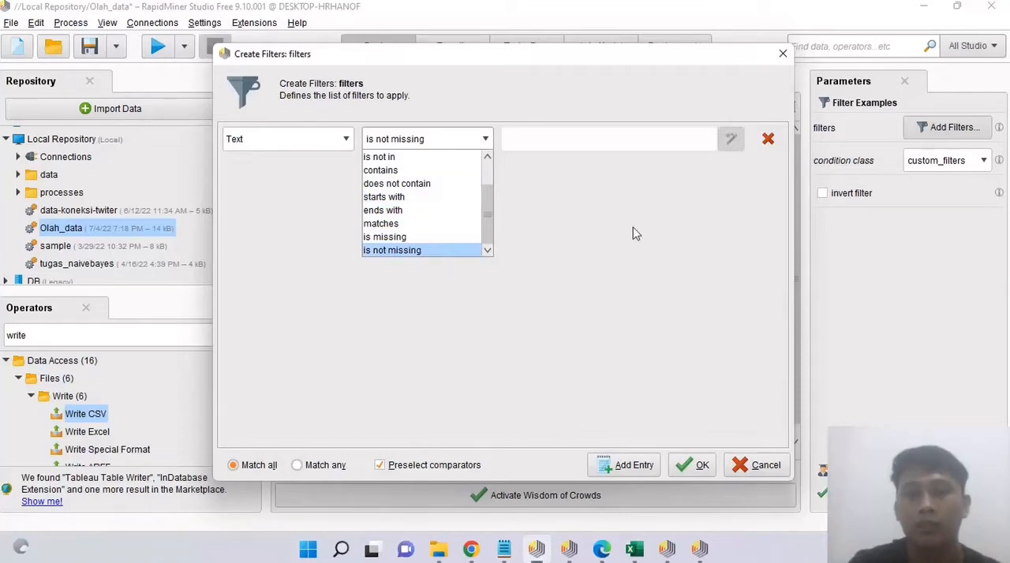
left_click(785, 55)
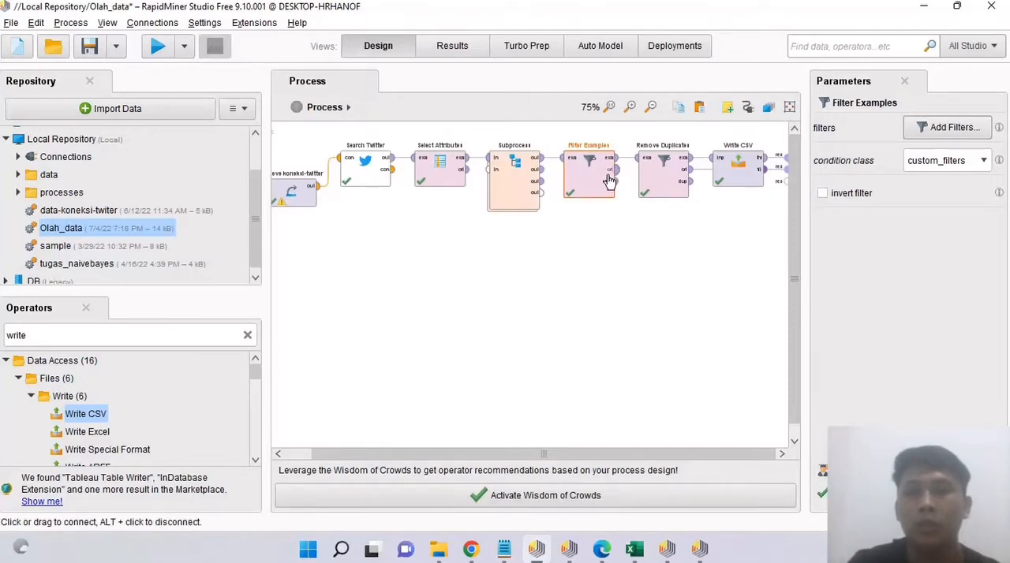
Step: Check the Remove Duplicates settings and choose data_jokowi_sentimen.csv in Documents as the Write CSV output file
left_click(662, 174)
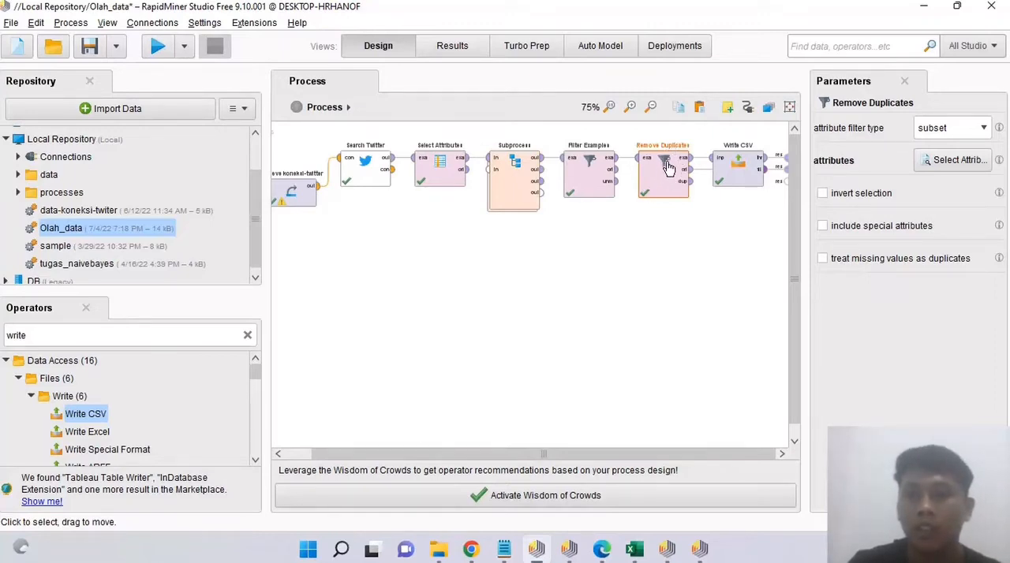
left_click(742, 172)
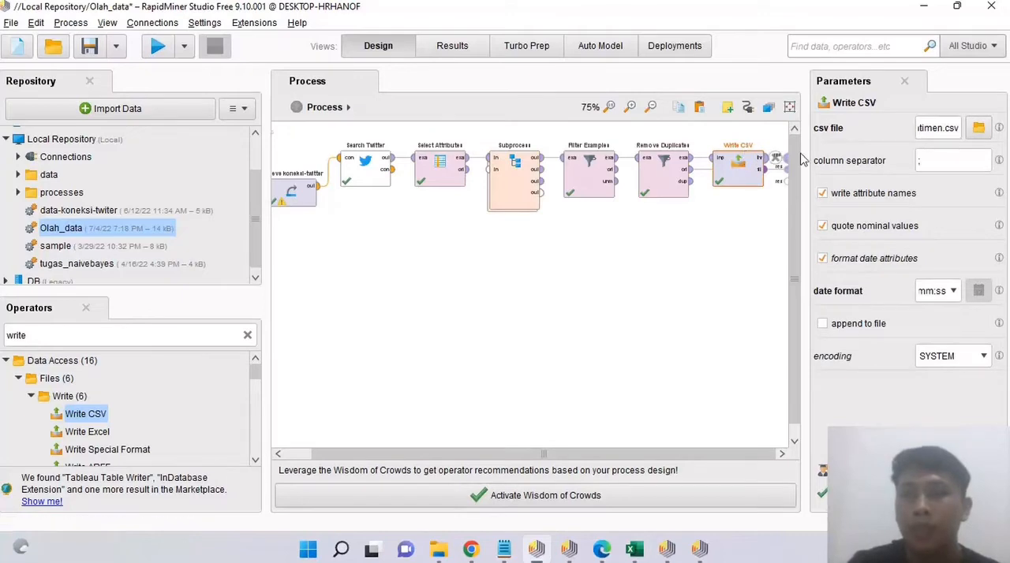
left_click(977, 129)
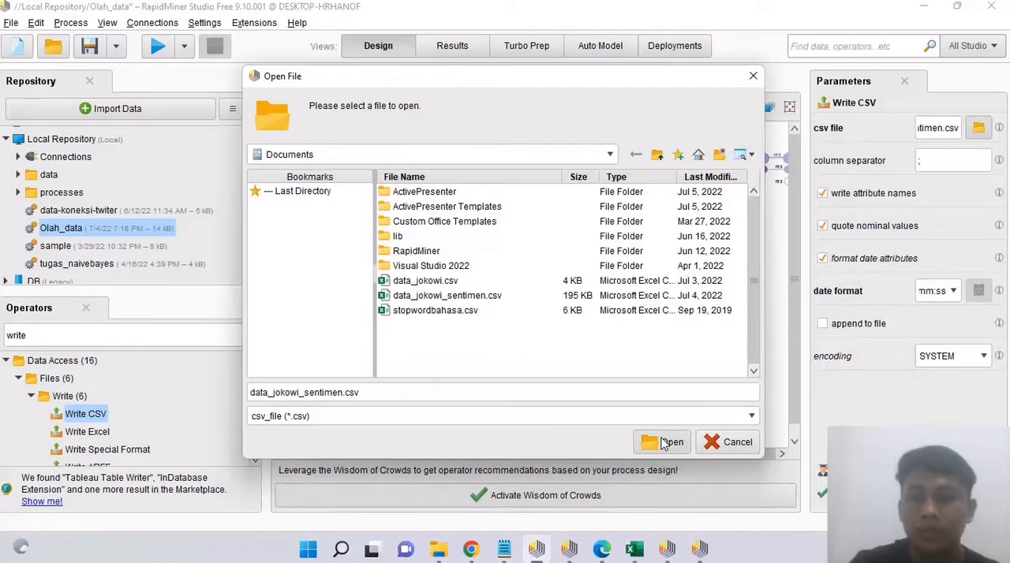
mouse_move(636, 551)
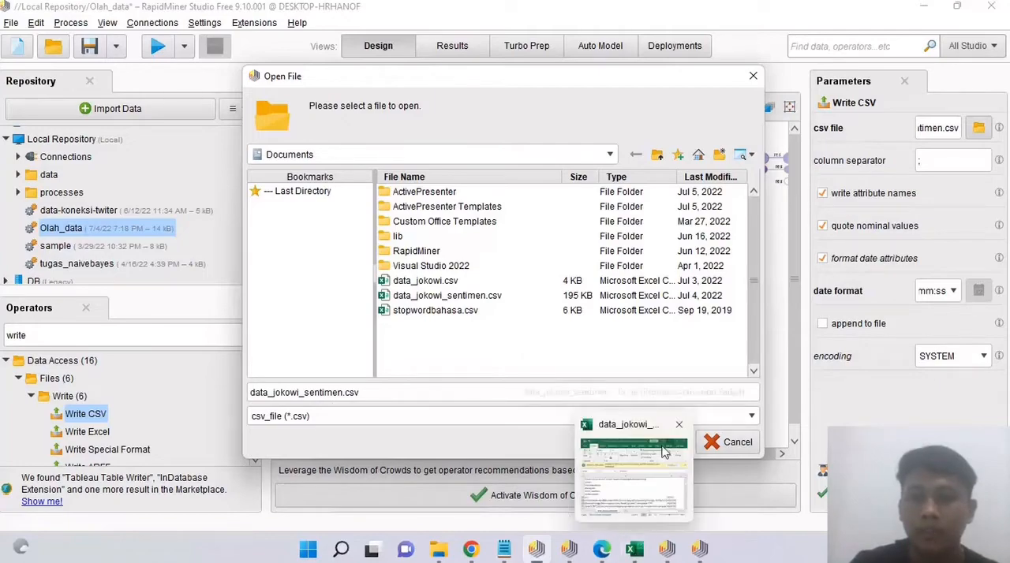
left_click(667, 444)
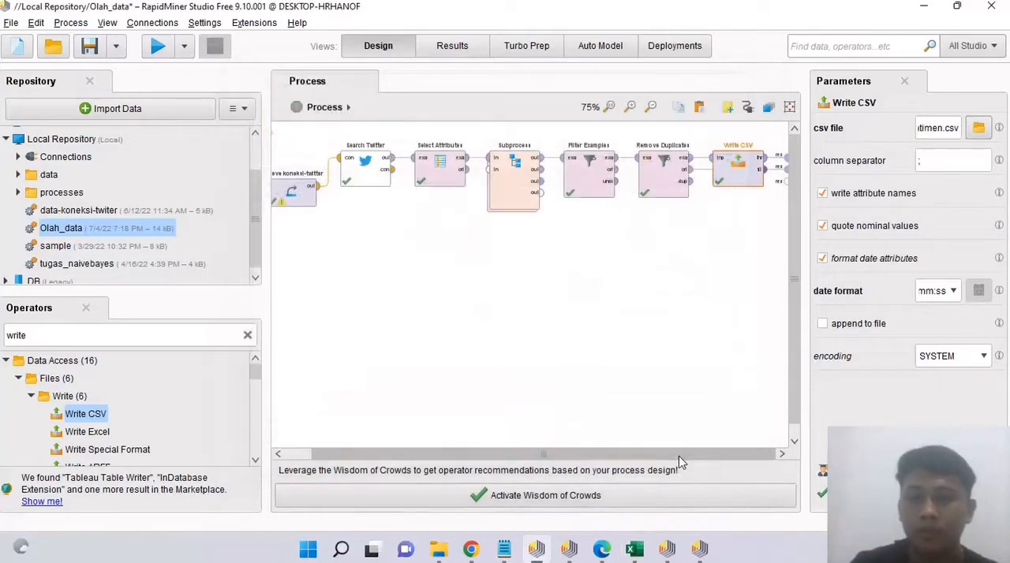
Step: Switch to the data_jokowi_sentimen workbook in Excel, maximize it and examine the Text and Sentimen columns from the first row
left_click(637, 551)
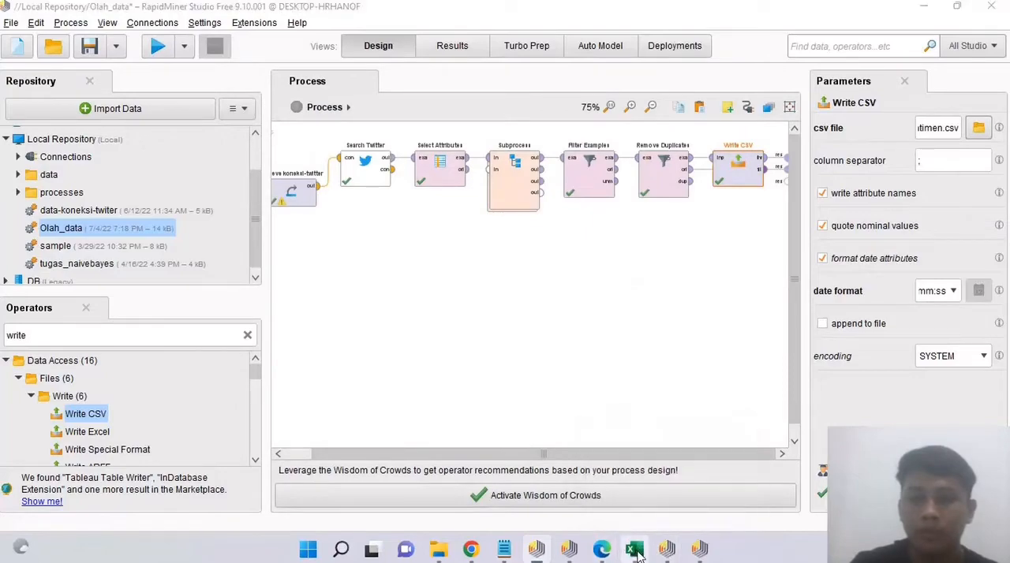
left_click(637, 550)
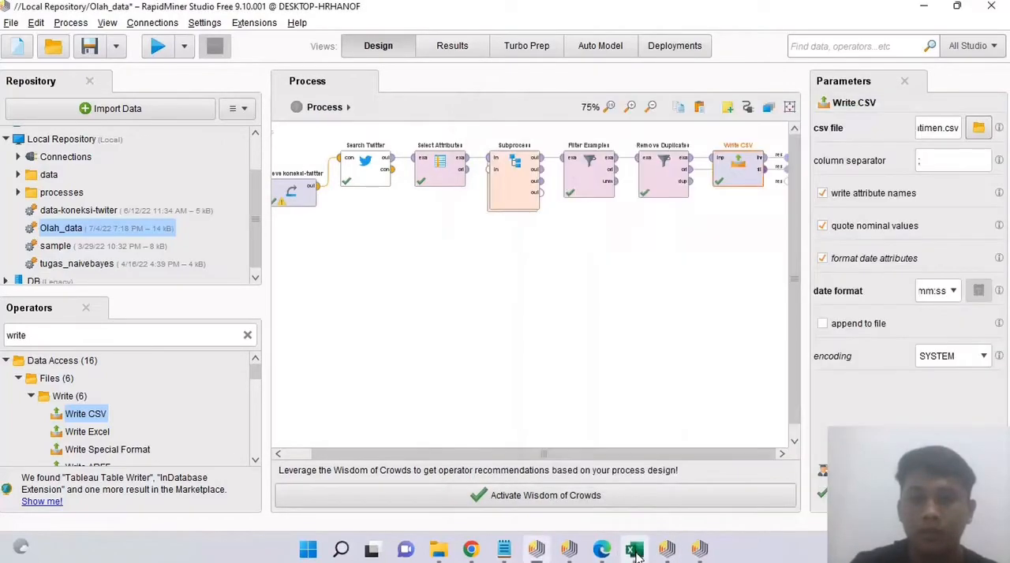
left_click(637, 551)
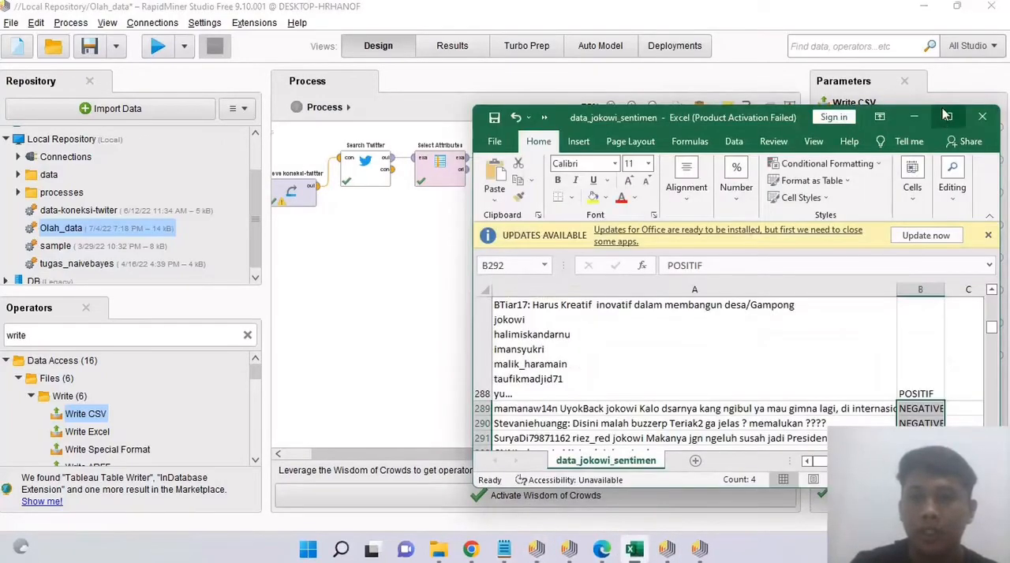
left_click(946, 116)
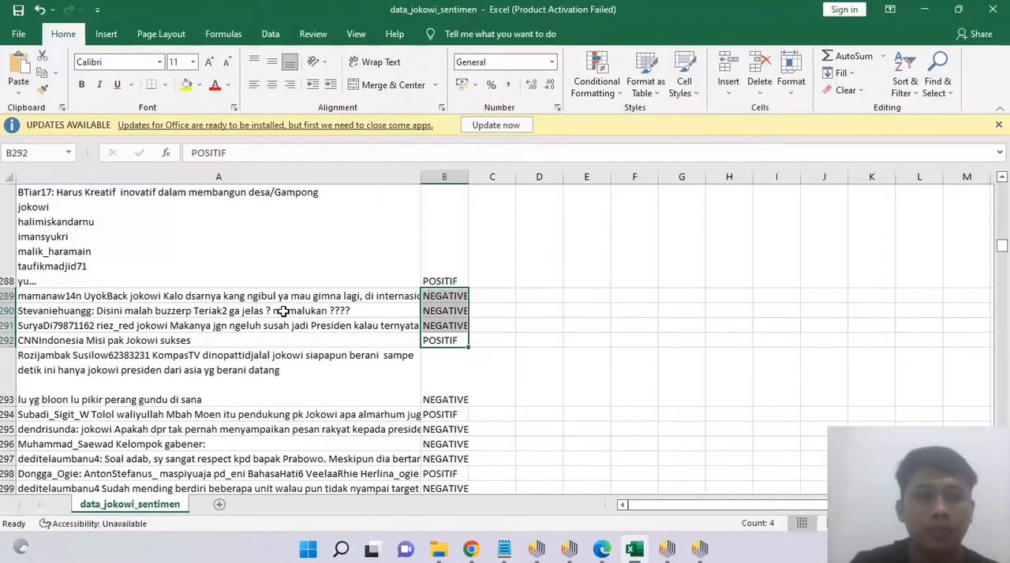
scroll(283, 311, "up", 20)
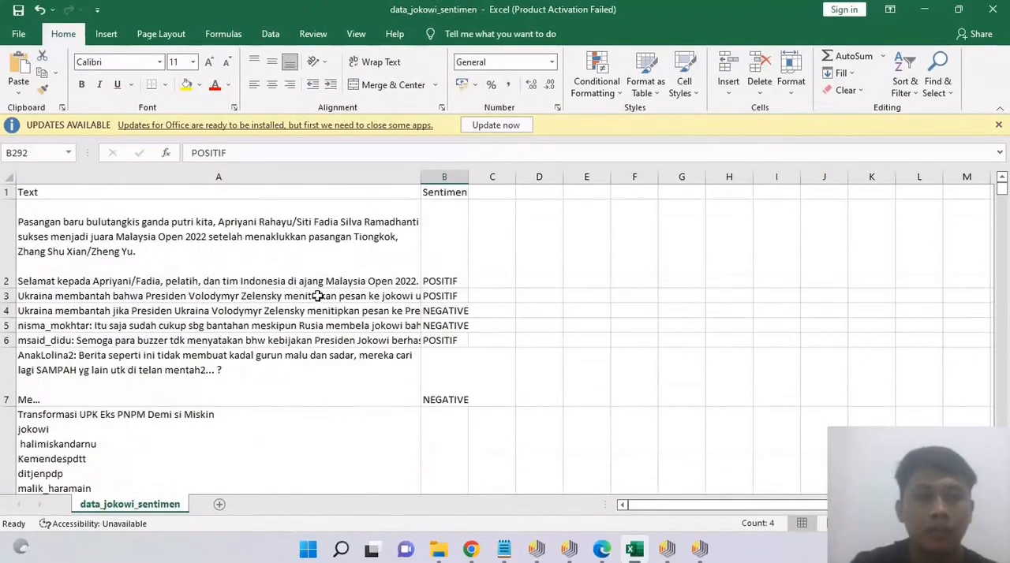
scroll(322, 290, "down", 2)
scroll(323, 290, "up", 2)
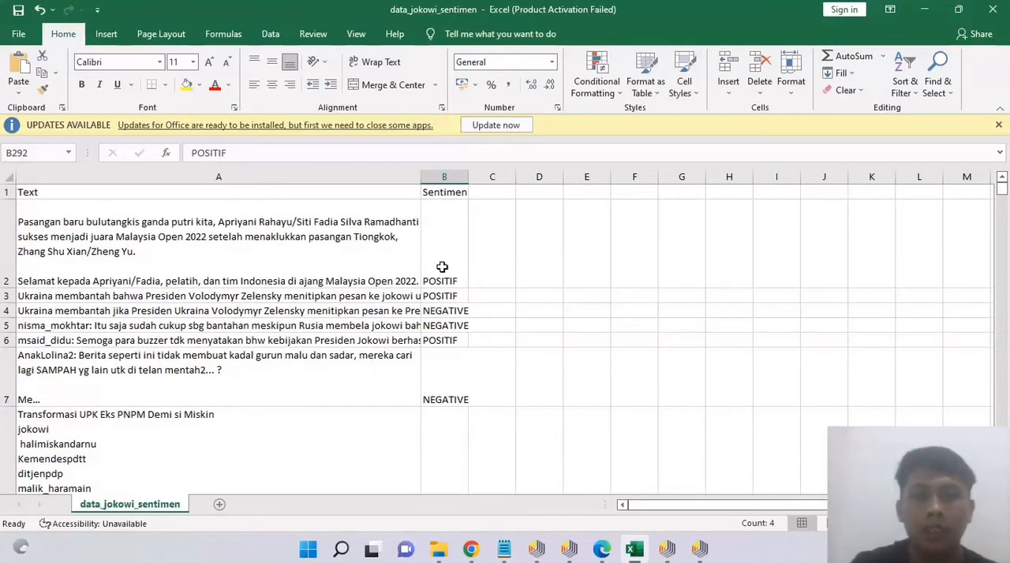
Step: Switch from Excel to the RapidMiner window holding the Naive Bayes process, maximize it and widen the process canvas to show the whole operator chain
left_click(958, 9)
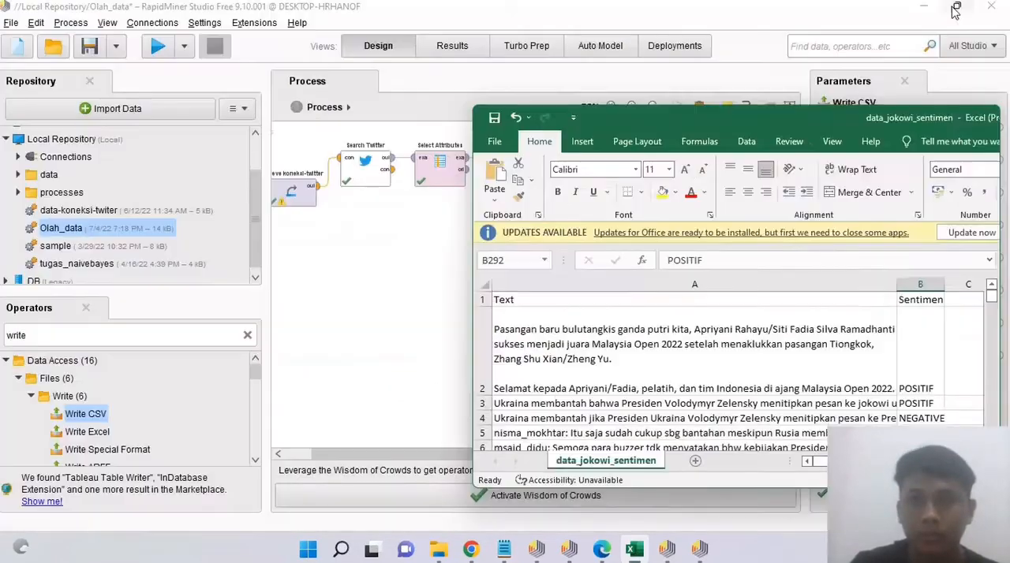
left_click(914, 118)
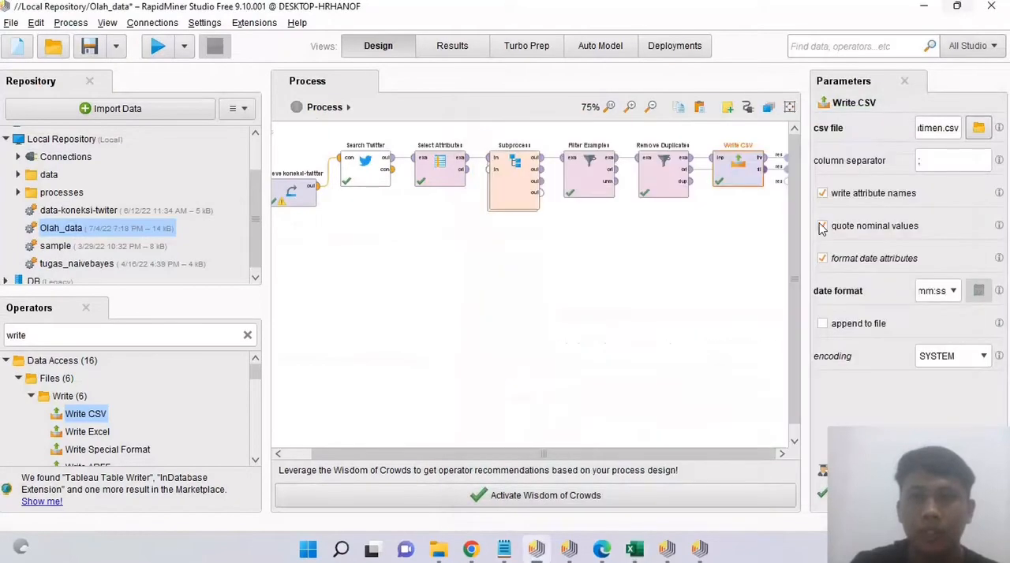
left_click(577, 558)
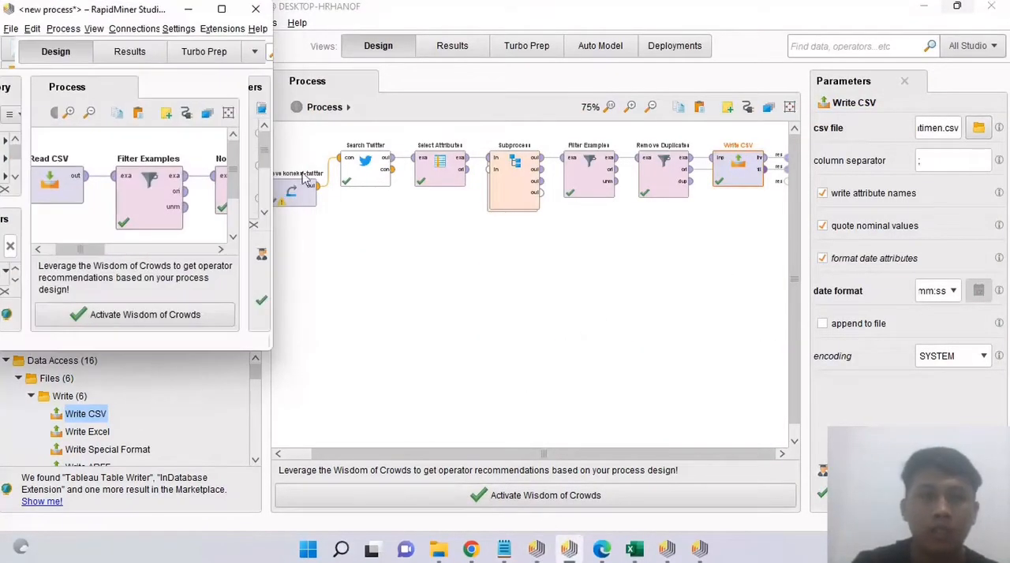
left_click(223, 10)
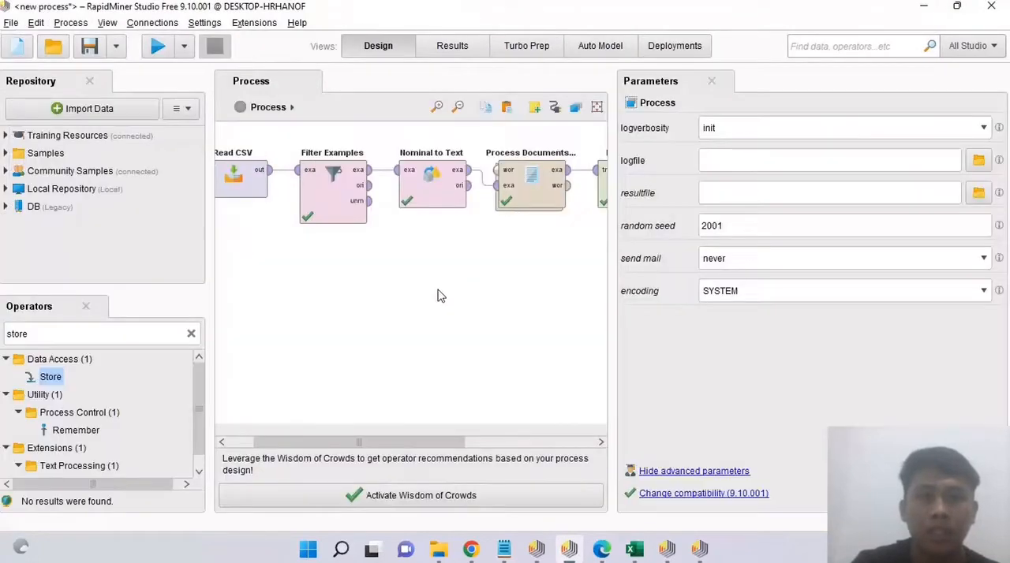
left_click_drag(612, 300, 832, 294)
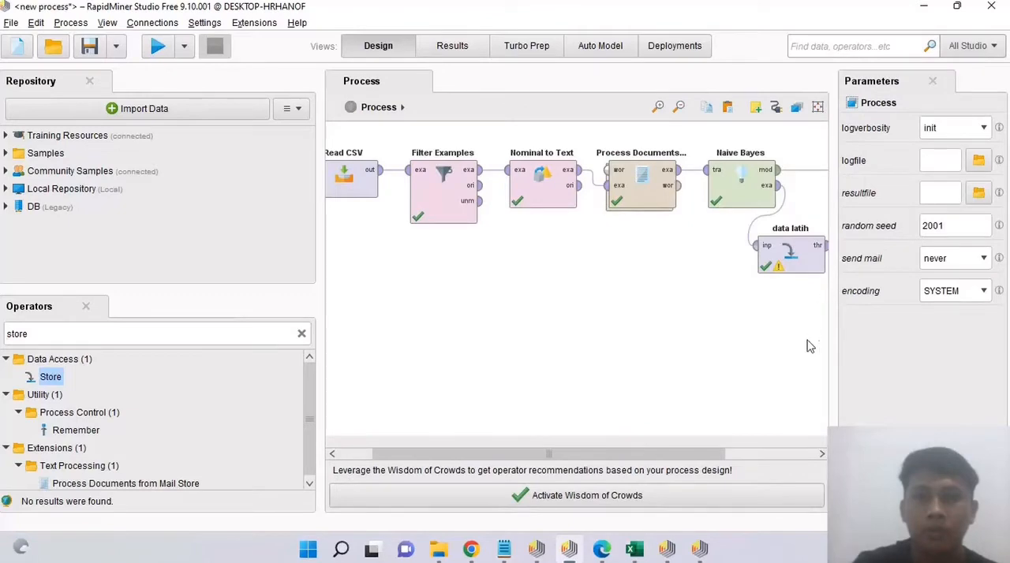
left_click_drag(838, 342, 923, 338)
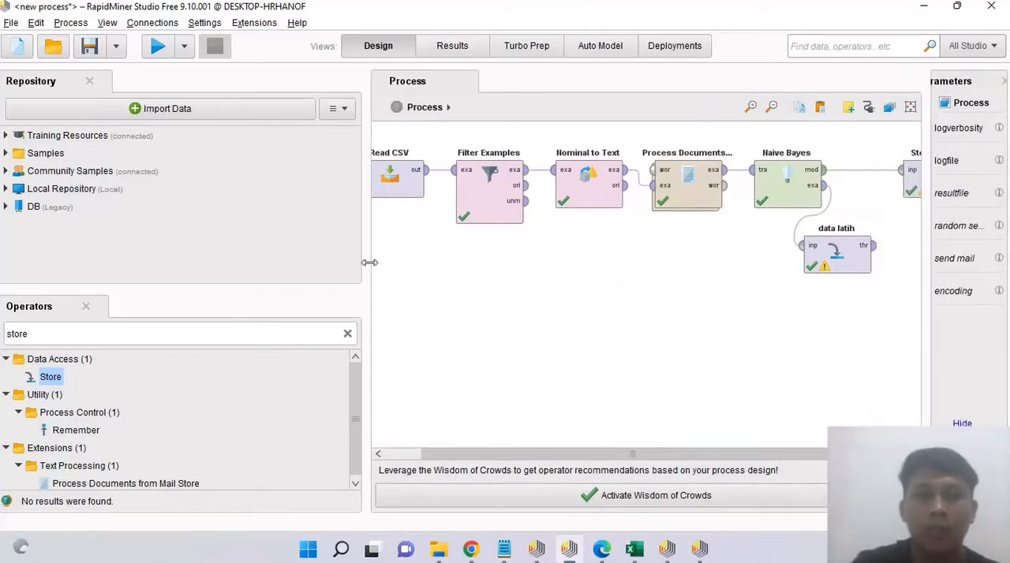
left_click_drag(366, 266, 190, 271)
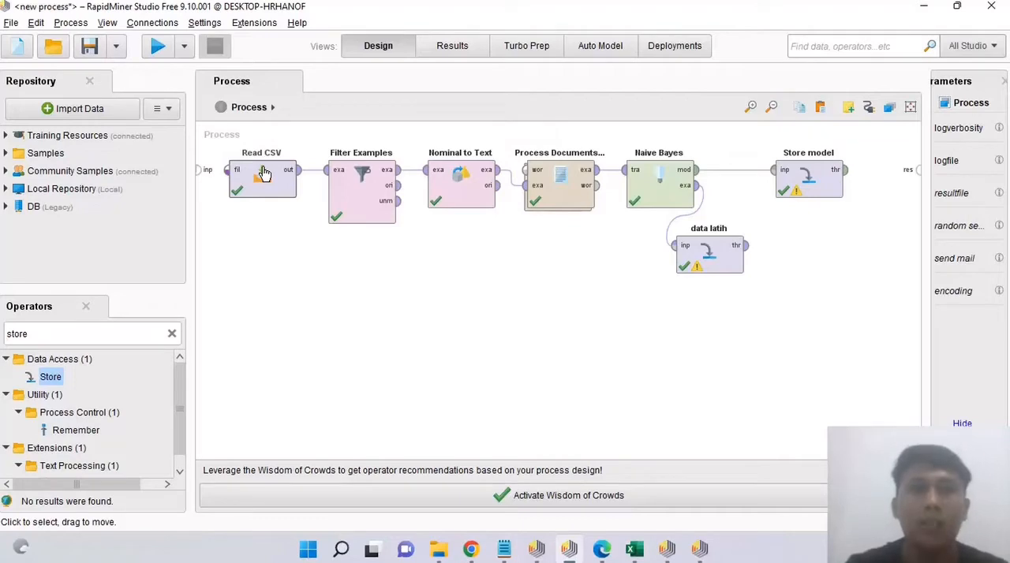
Step: Inspect the Filter Examples operator's custom filter on the Sentimen attribute and the Nominal to Text operator's attribute filter type
left_click(362, 190)
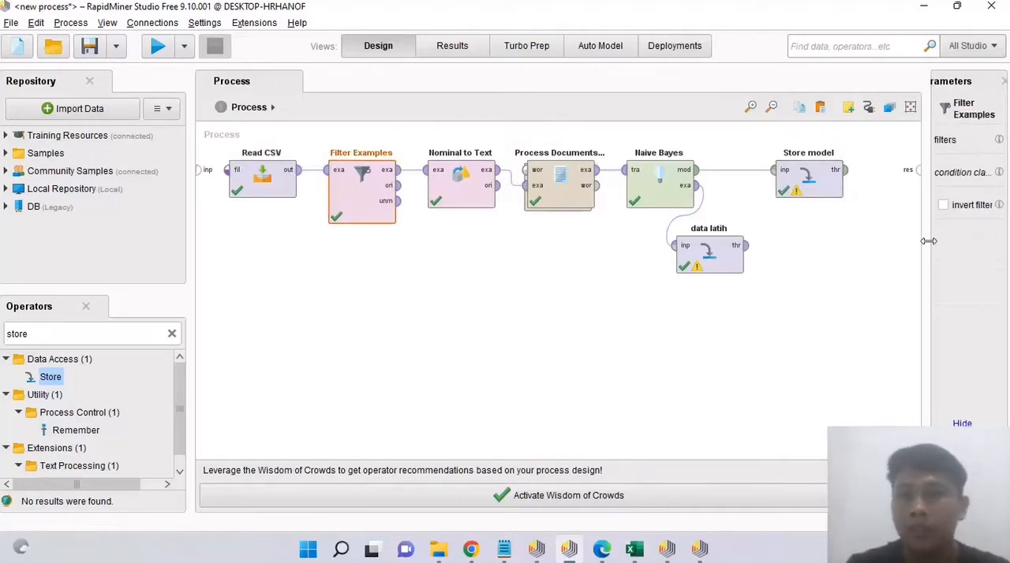
left_click_drag(934, 257, 783, 268)
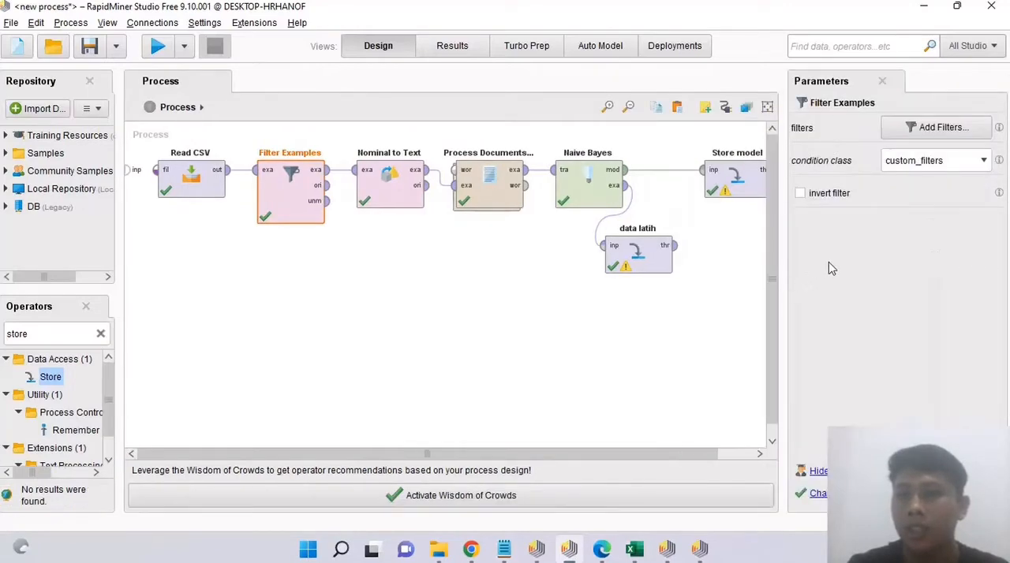
left_click(941, 127)
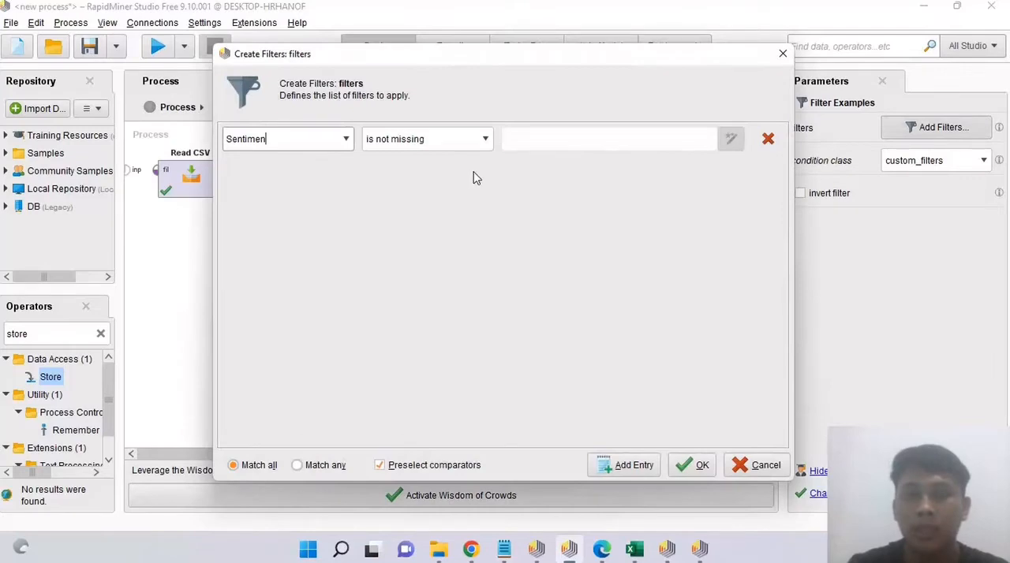
left_click(702, 465)
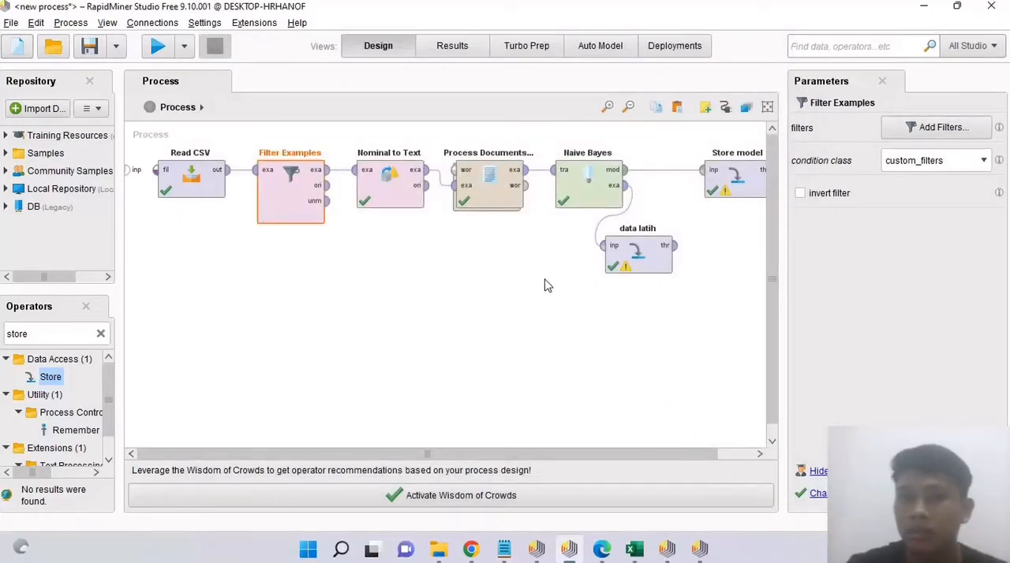
left_click(384, 206)
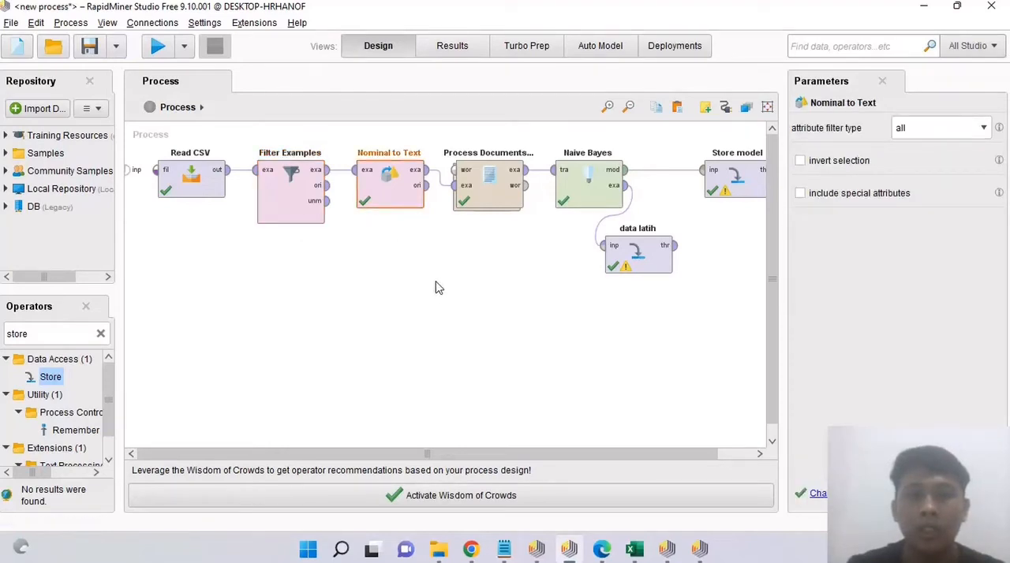
Step: Open the Process Documents from Data subprocess and examine the parameters of its tokenizing, case, stopword and token-length operators
left_click(497, 182)
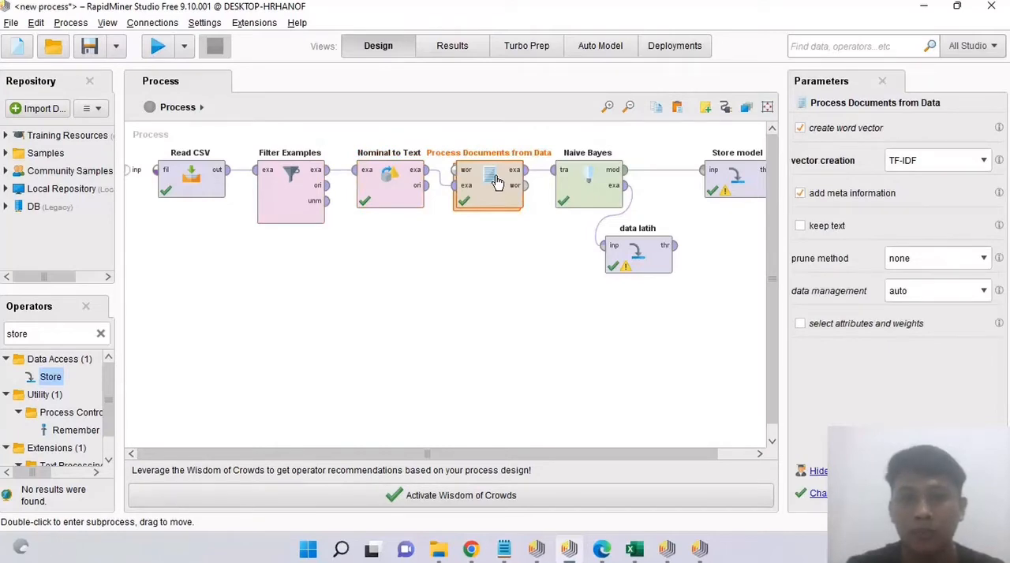
double_click(497, 182)
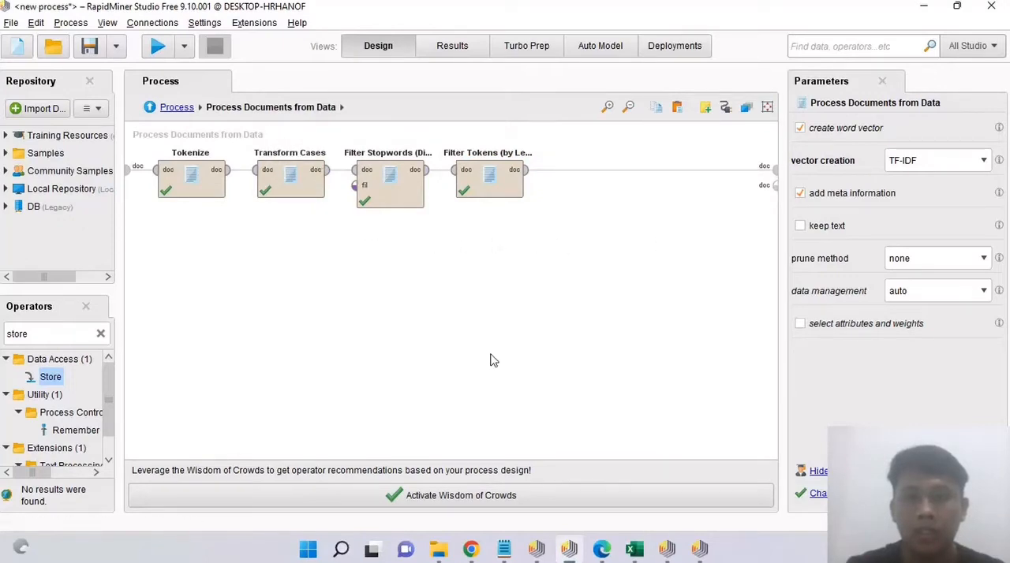
left_click(207, 192)
left_click(313, 194)
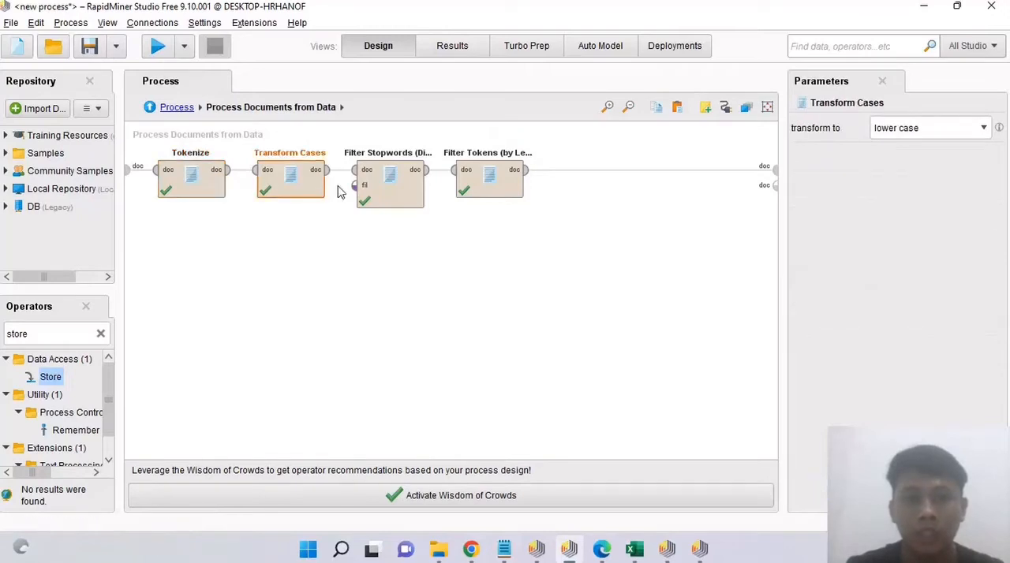
left_click(385, 194)
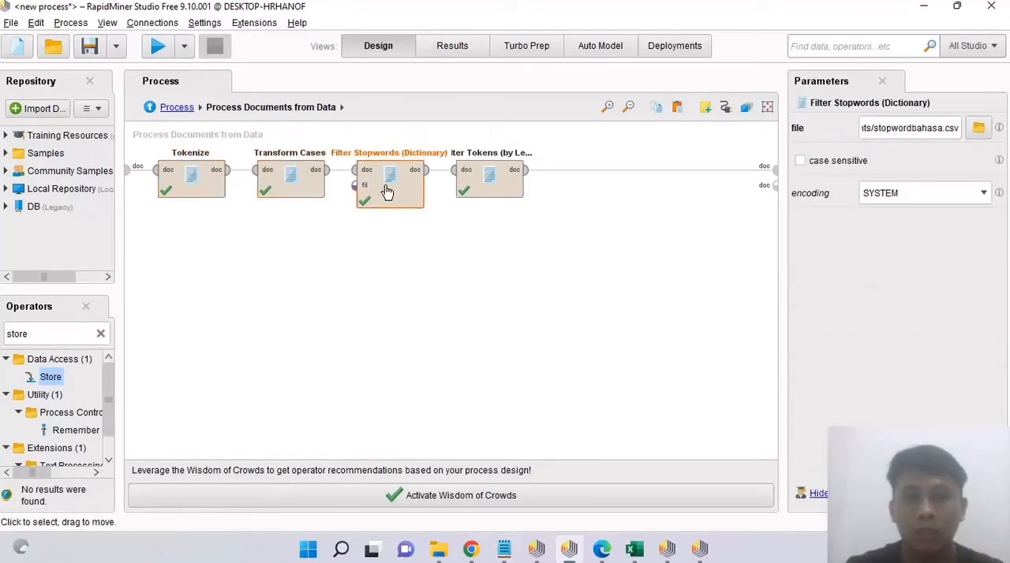
left_click(490, 187)
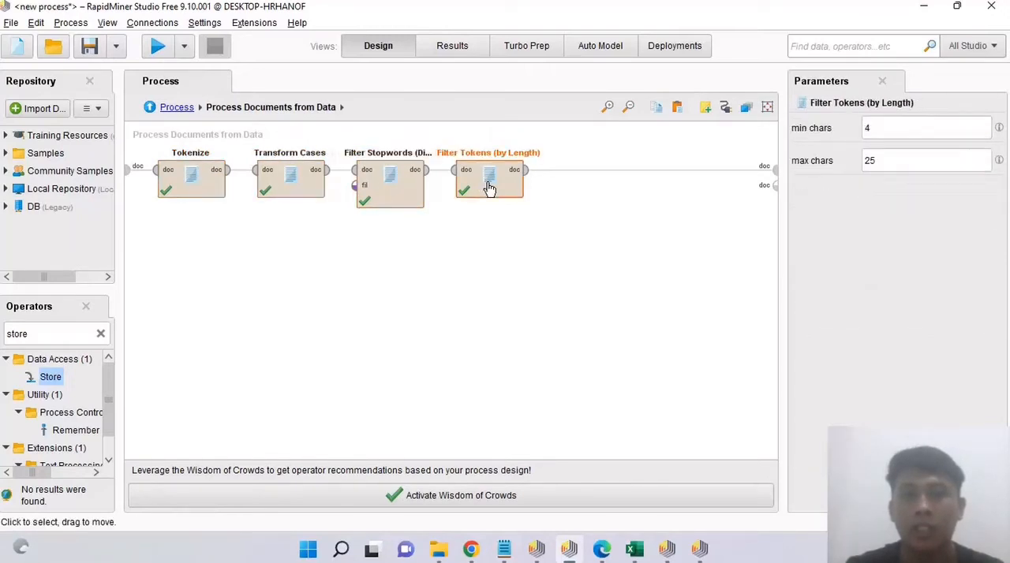
left_click(389, 195)
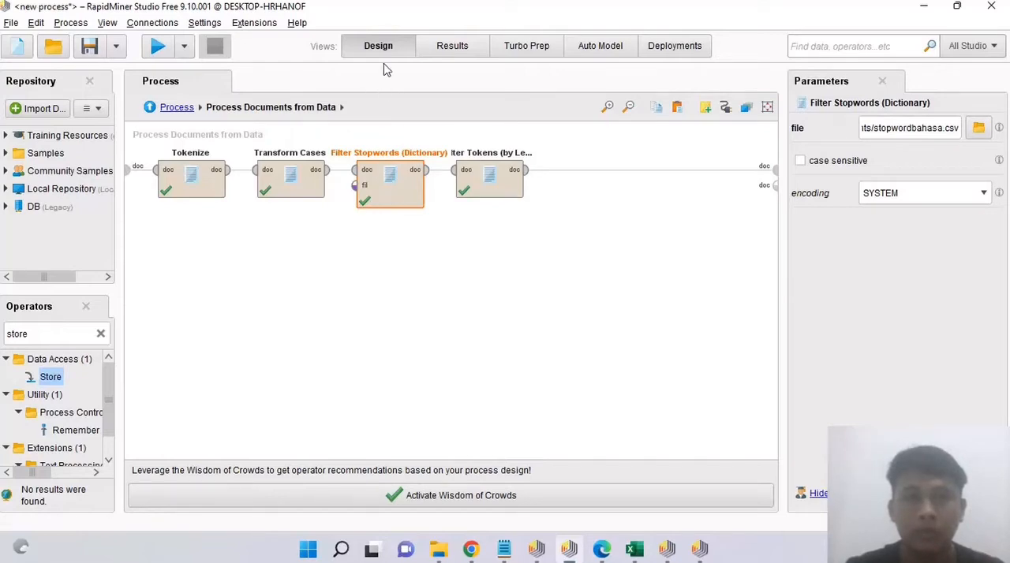
Step: Return to the main process and check the Read CSV parameters and the Filter Examples filter definition
left_click(188, 114)
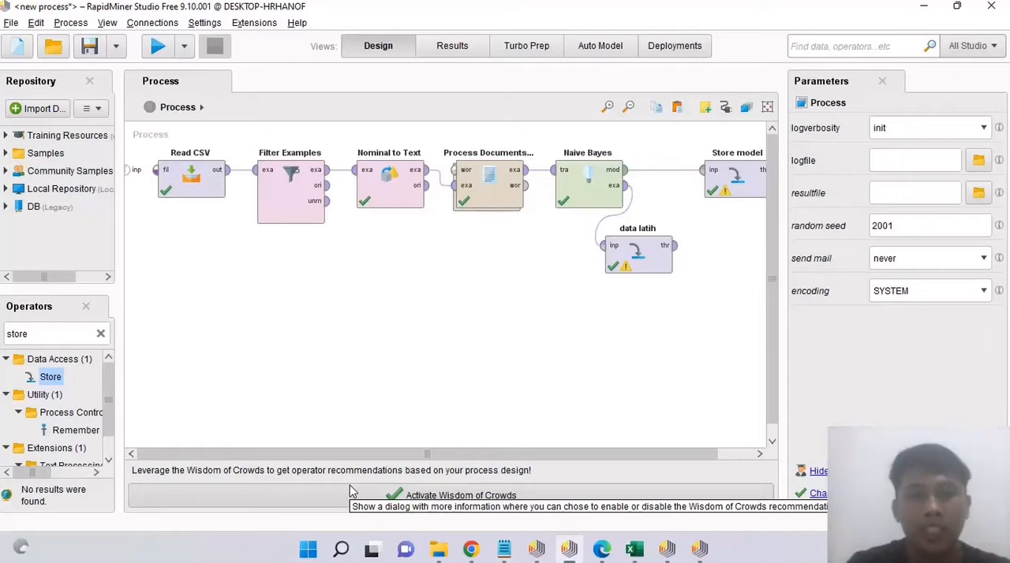
left_click(198, 179)
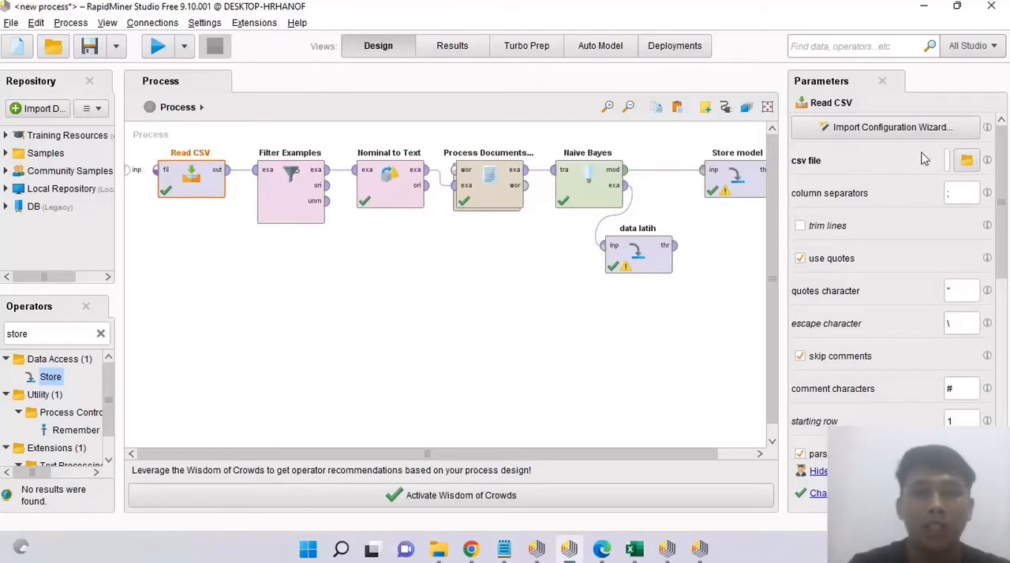
left_click(277, 192)
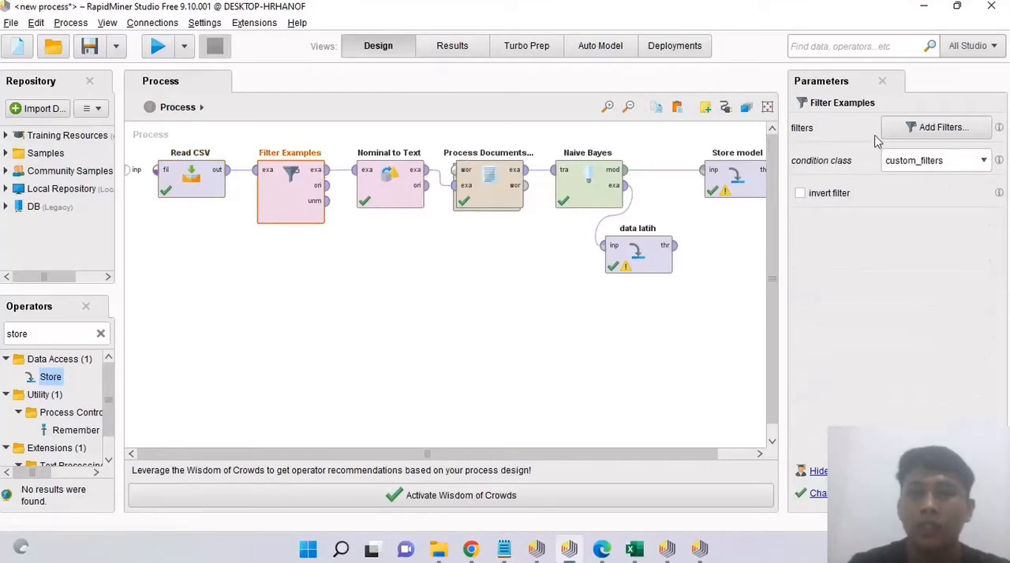
left_click(918, 139)
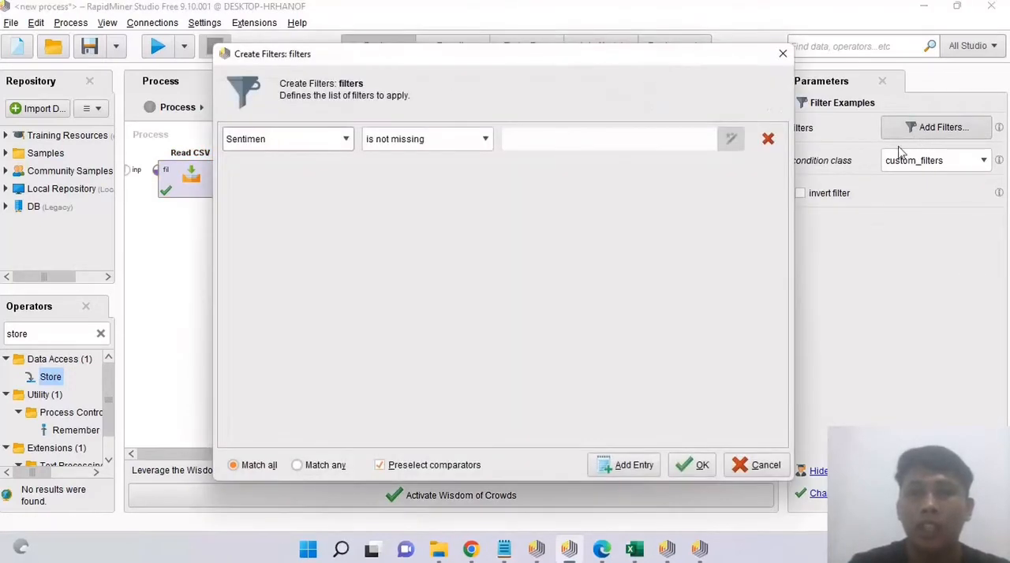
left_click(692, 472)
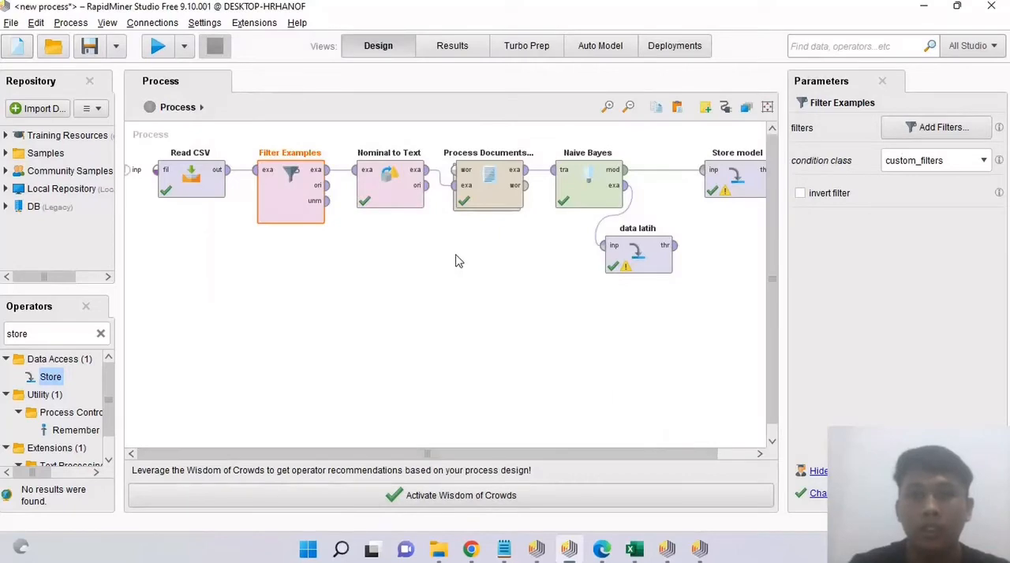
Step: Reopen Process Documents from Data and review the Tokenize mode, Transform Cases setting, stopword dictionary file and token length limits
left_click(498, 192)
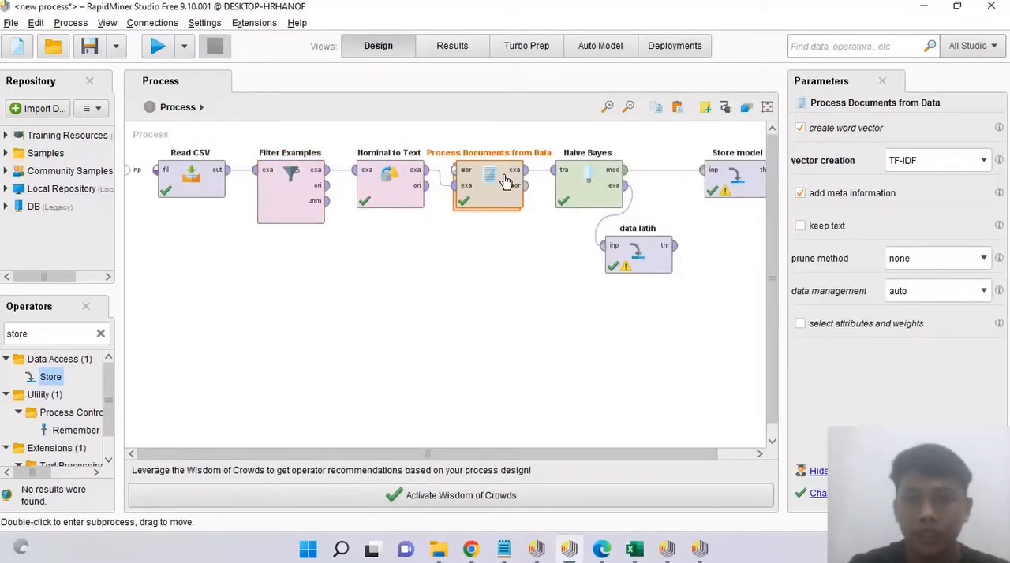
double_click(506, 181)
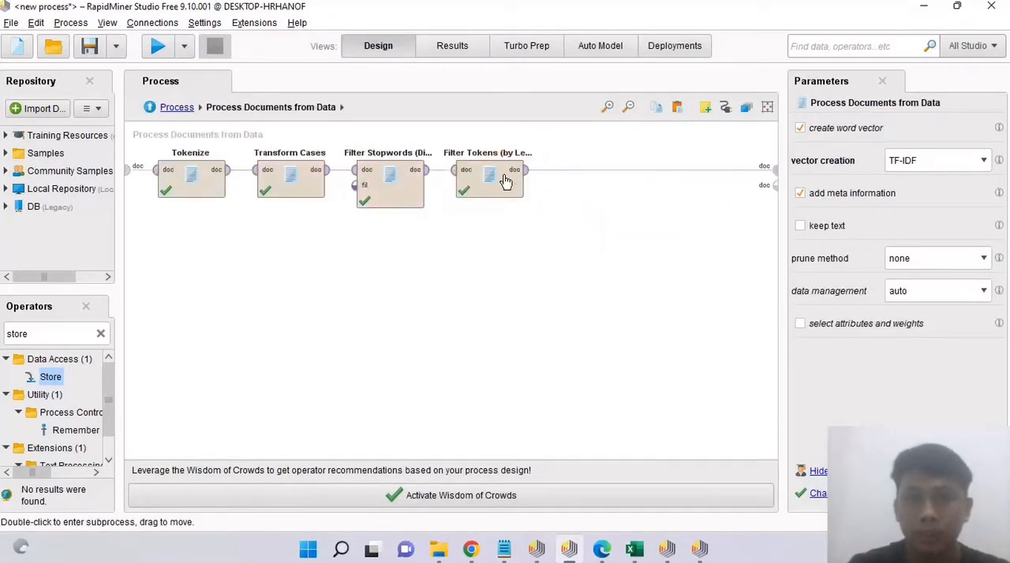
left_click(196, 180)
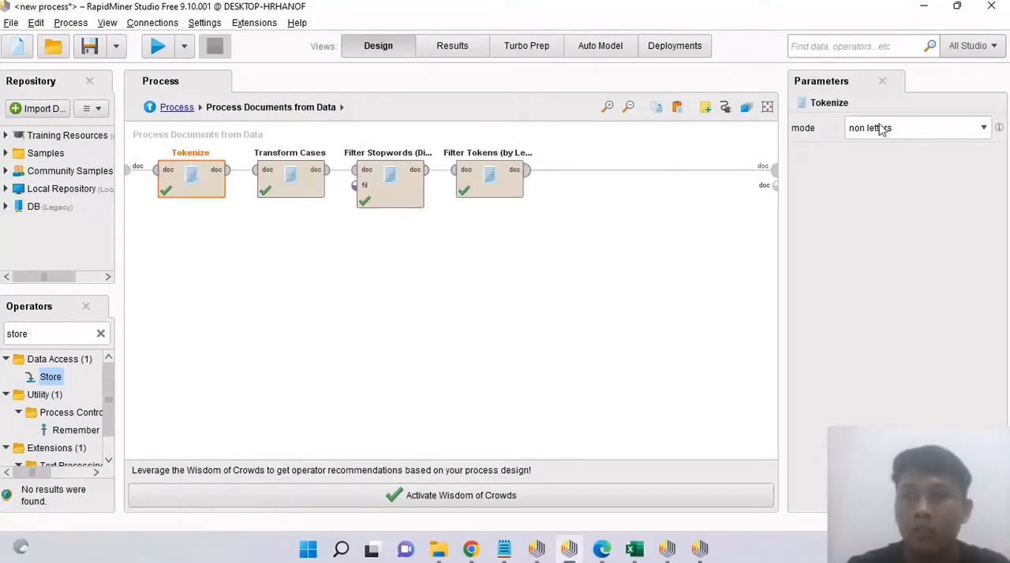
left_click(289, 176)
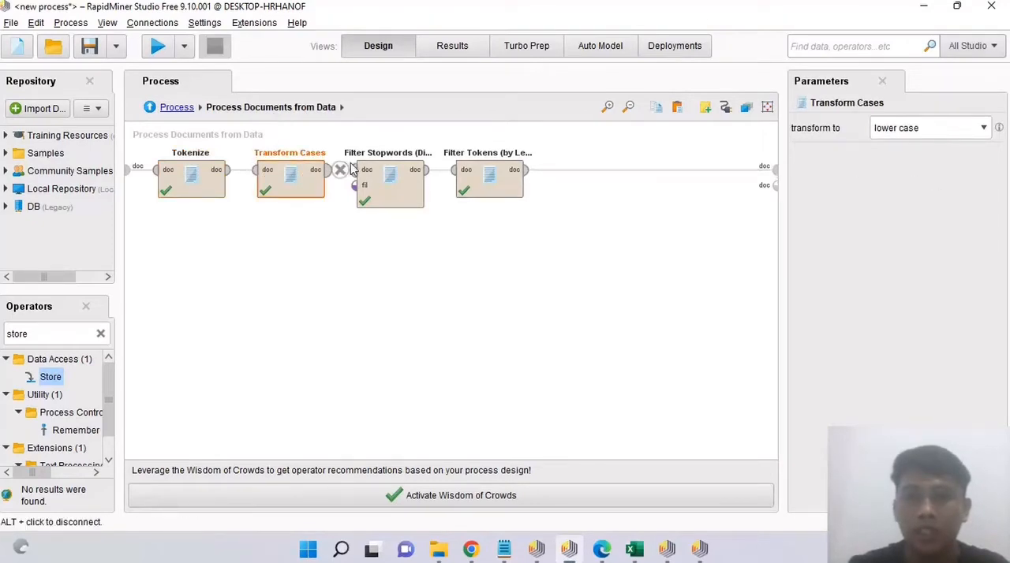
left_click(398, 190)
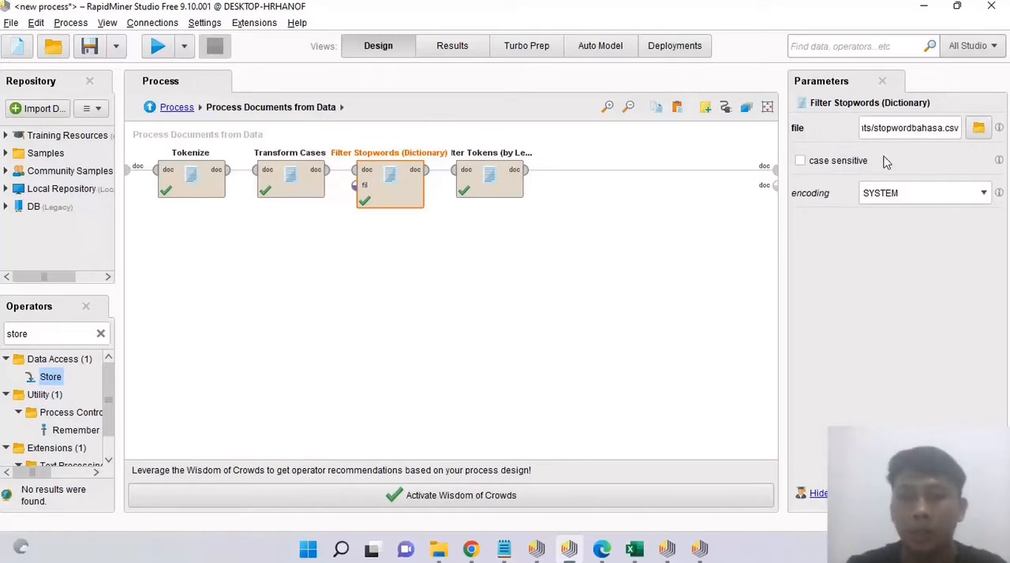
left_click(478, 178)
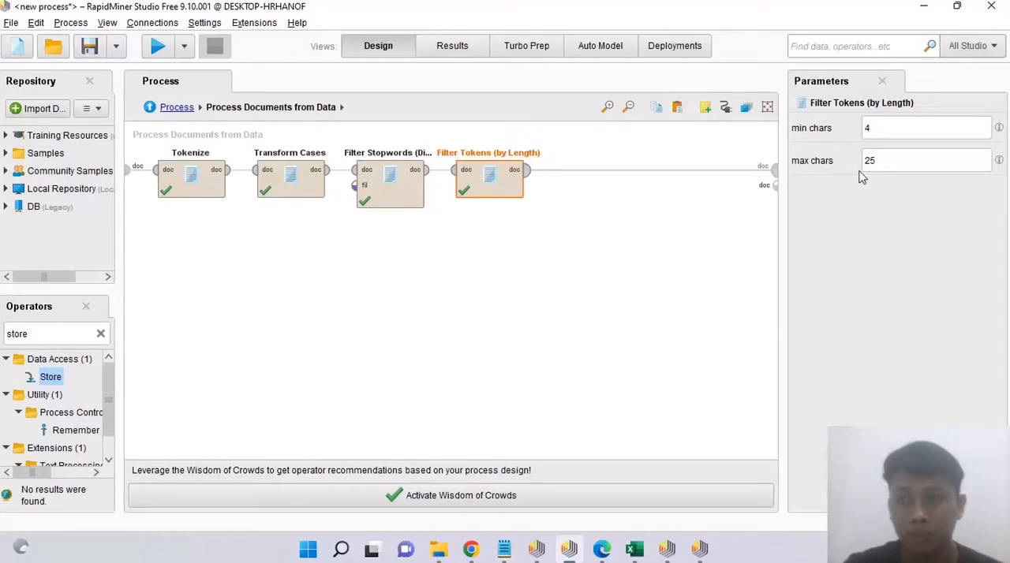
Step: Return to the main process, search the operators for "nai" to locate Naive Bayes, and clear the search
left_click(179, 108)
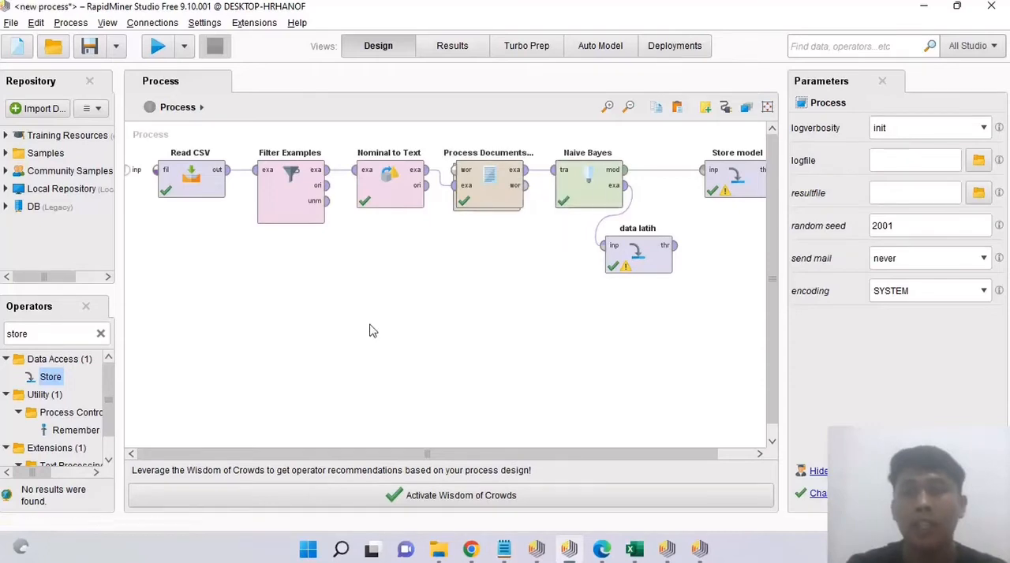
left_click(101, 334)
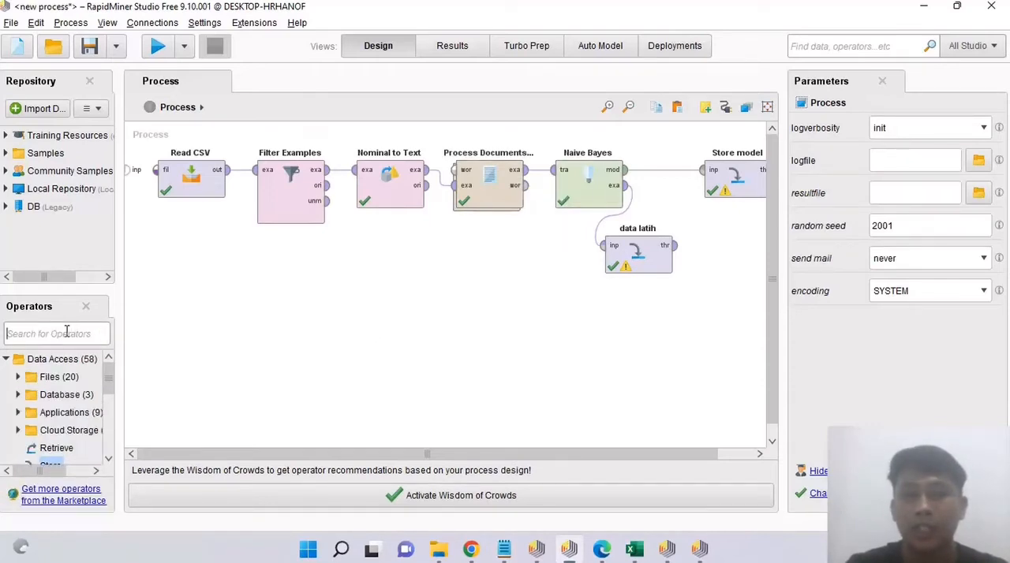
type("n")
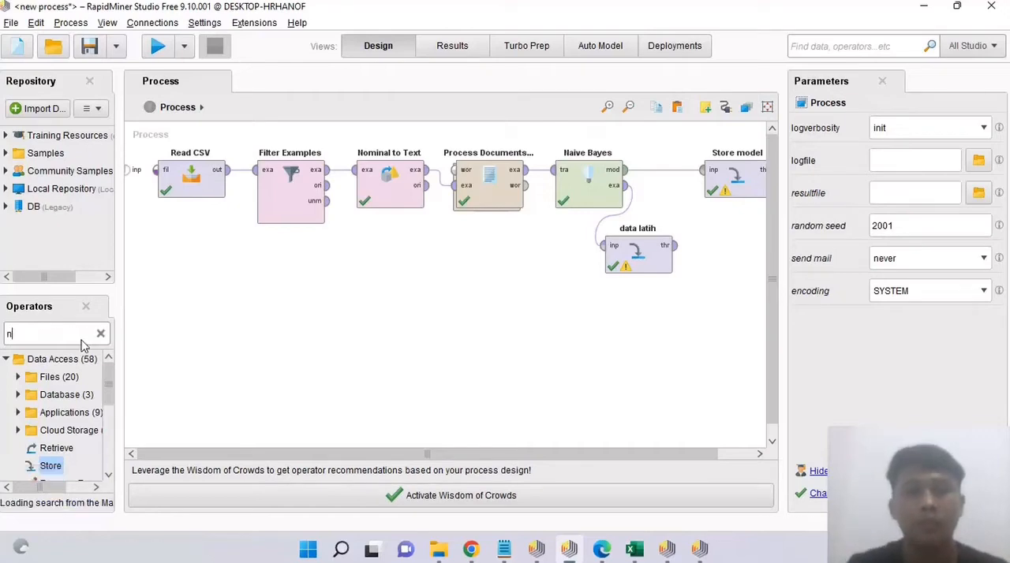
type("ai")
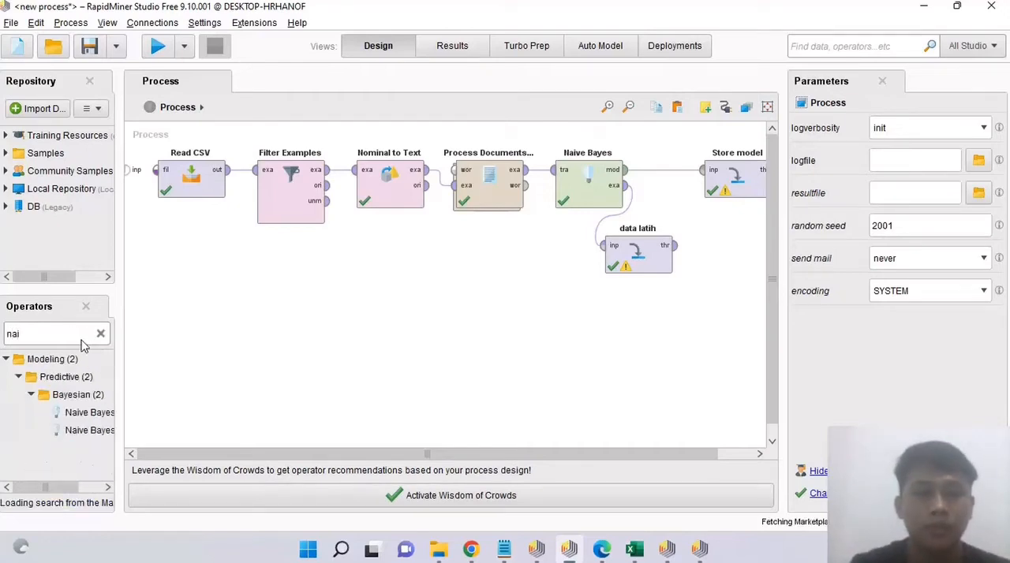
left_click(89, 487)
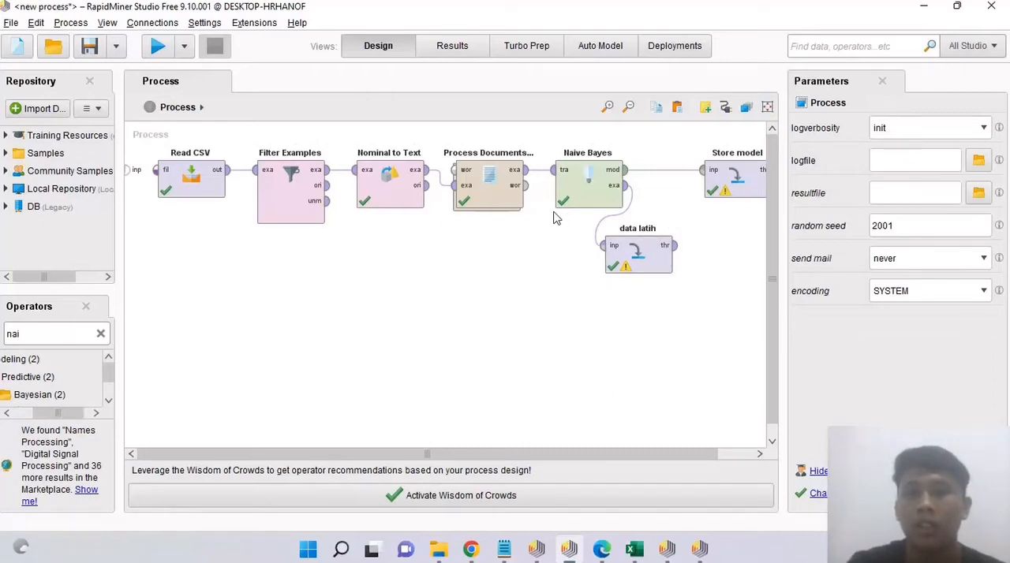
left_click(100, 335)
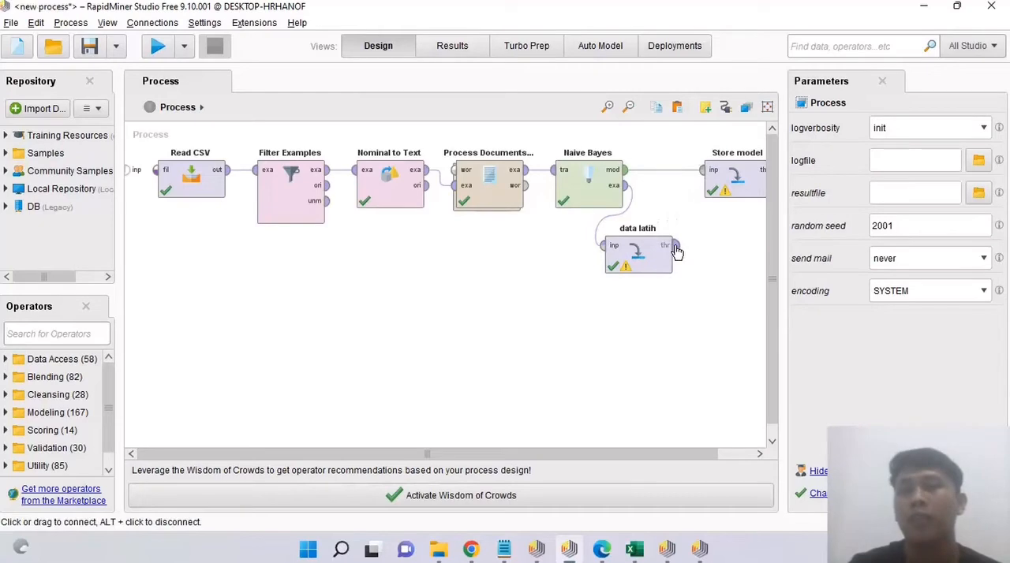
Step: Check the repository locations set for the Store model and data latih Store operators, keeping their current entries
left_click(734, 190)
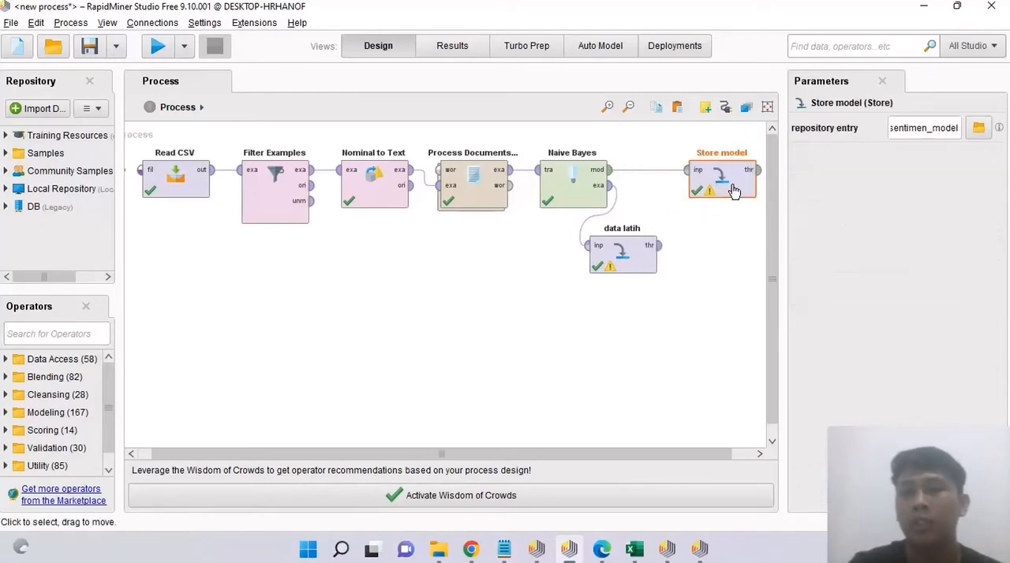
left_click(978, 128)
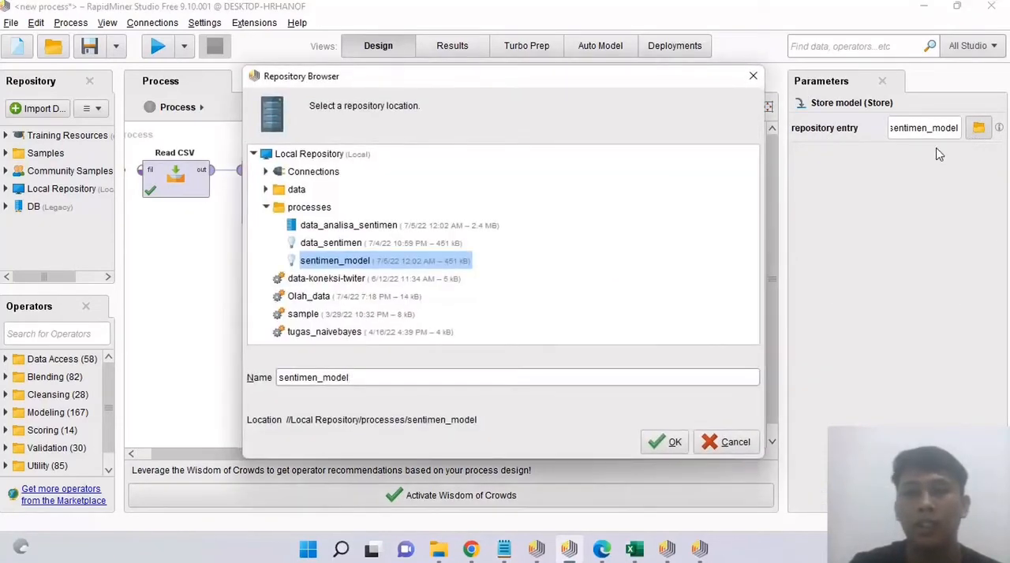
left_click(665, 443)
left_click(646, 255)
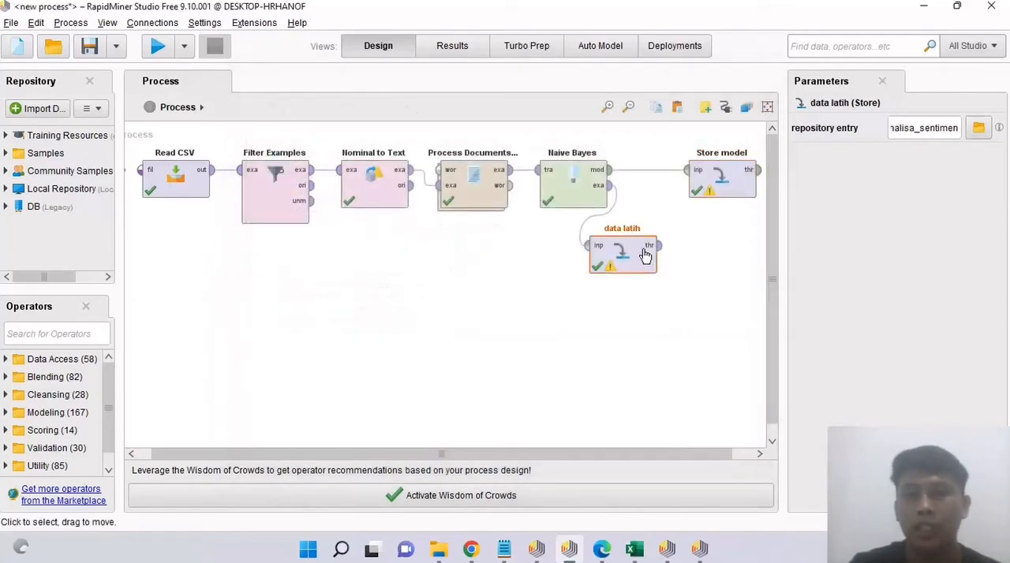
left_click(979, 128)
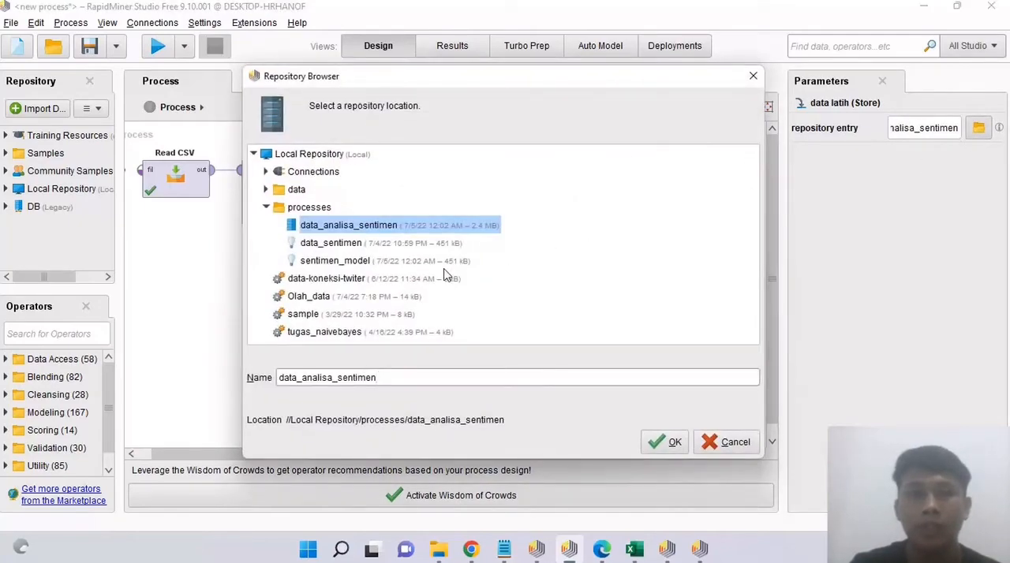
left_click(667, 445)
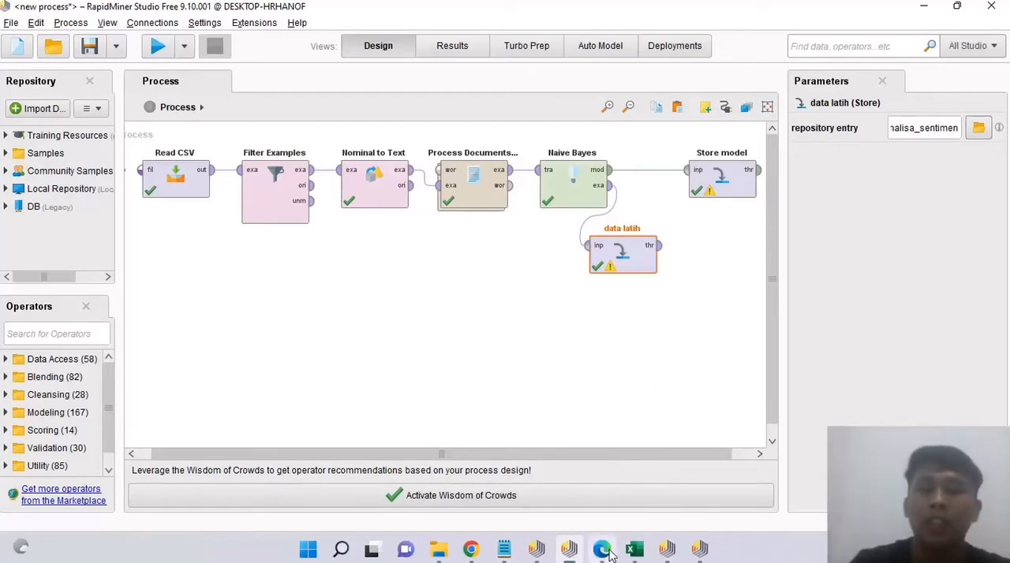
Step: Switch to the RapidMiner process containing Apply Model, maximize its window, and look over the operator chain from Read CSV to Write CSV
left_click(667, 549)
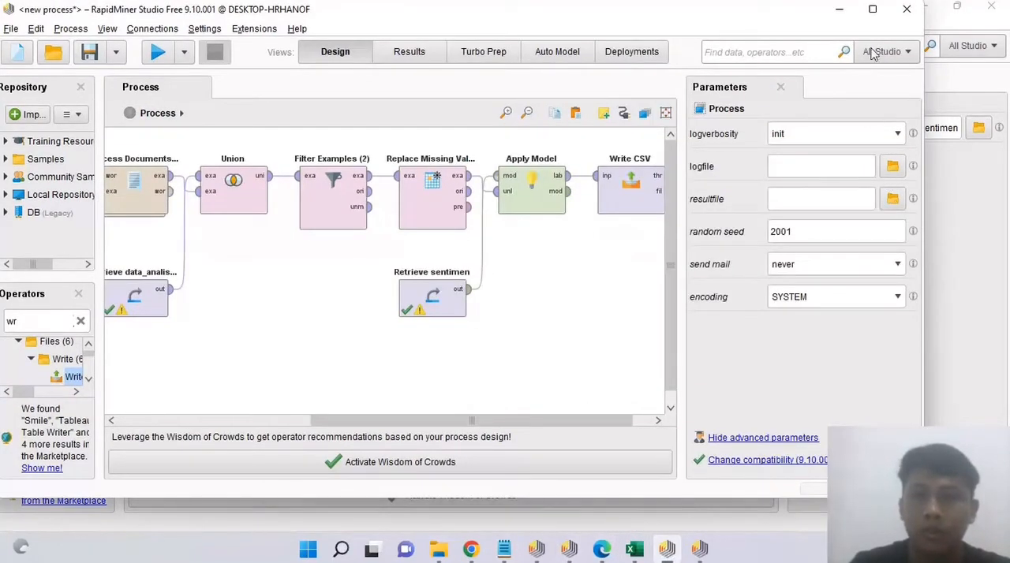
left_click(873, 11)
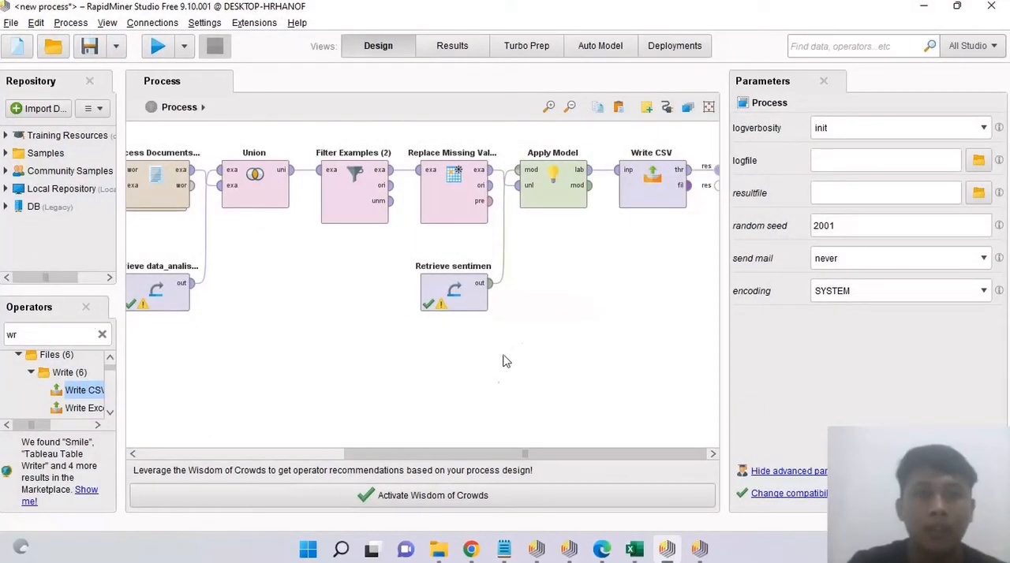
left_click(322, 456)
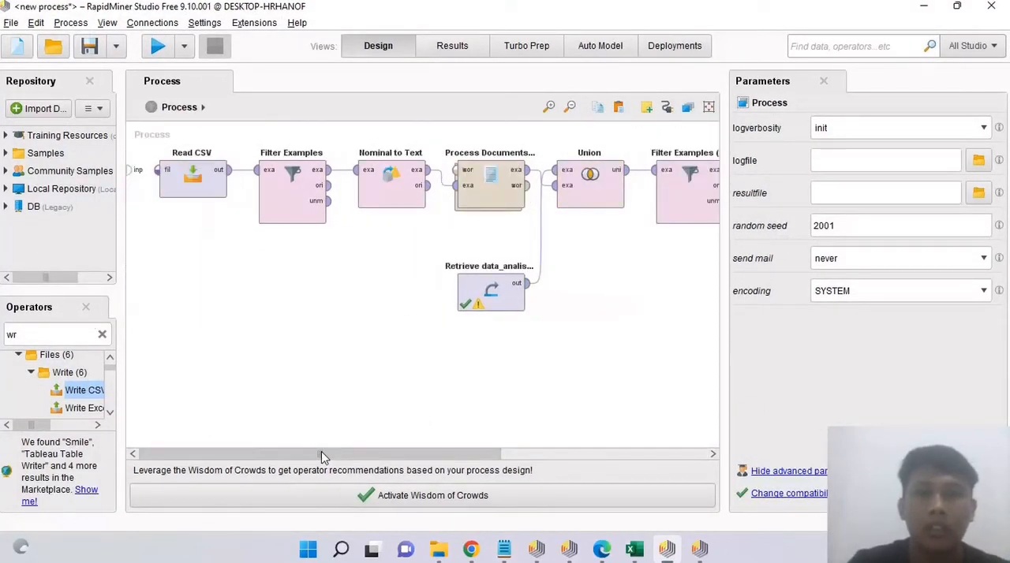
left_click_drag(321, 456, 427, 459)
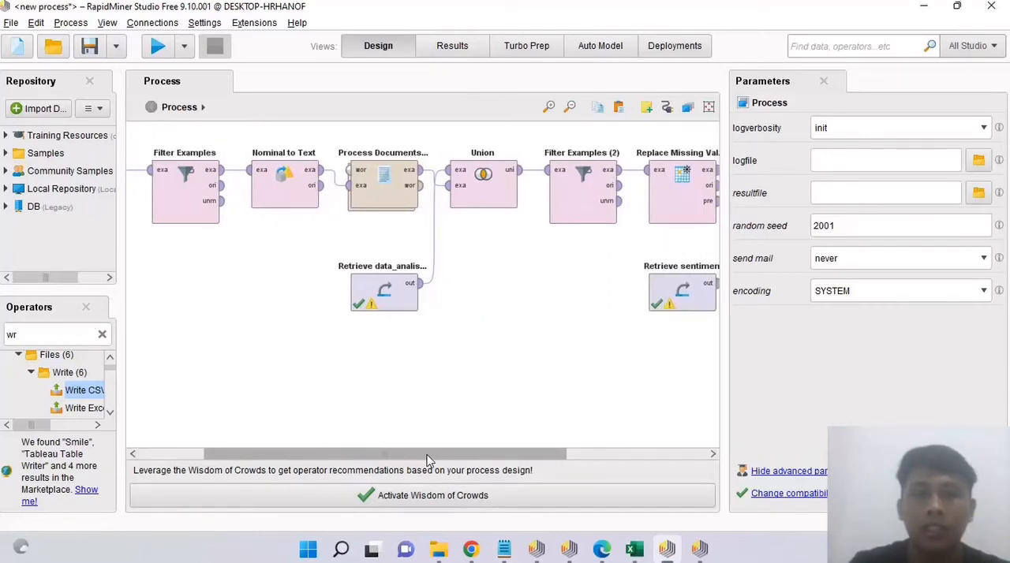
left_click_drag(426, 459, 451, 459)
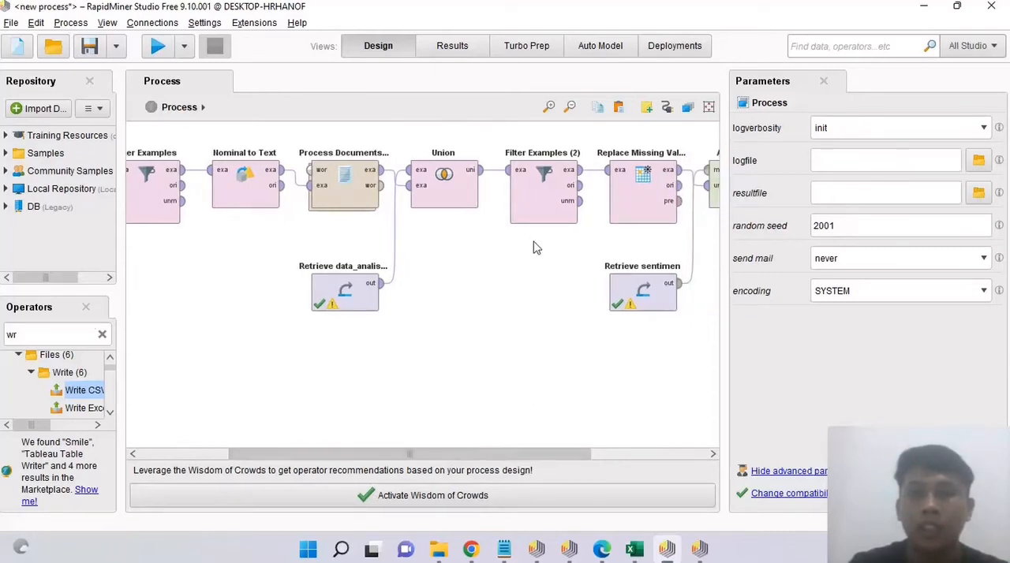
left_click(613, 456)
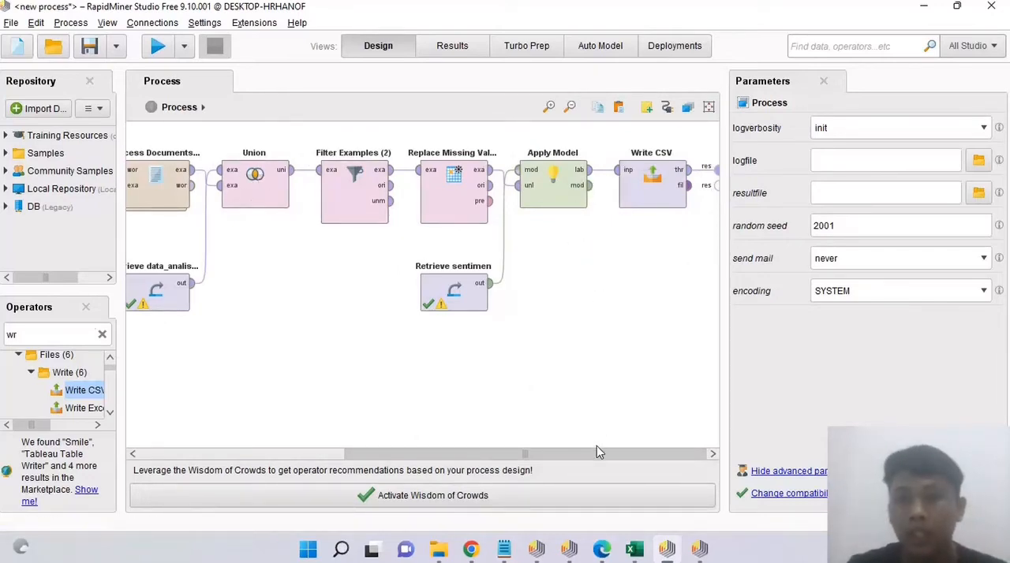
left_click_drag(597, 457, 397, 464)
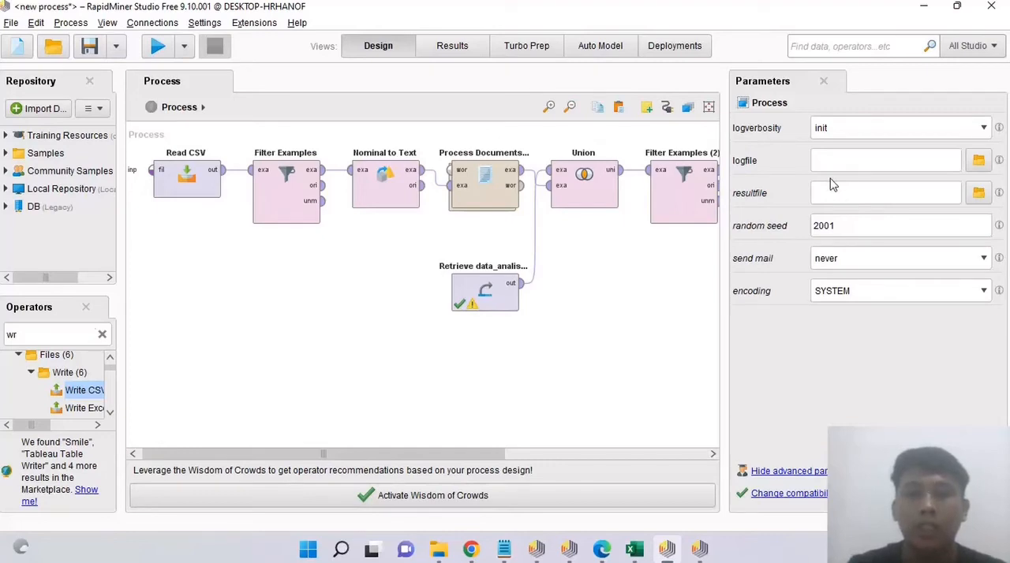
Step: Check the first Filter Examples filter definition, then view the Process Documents from Data subprocess and return to the main process
left_click(305, 195)
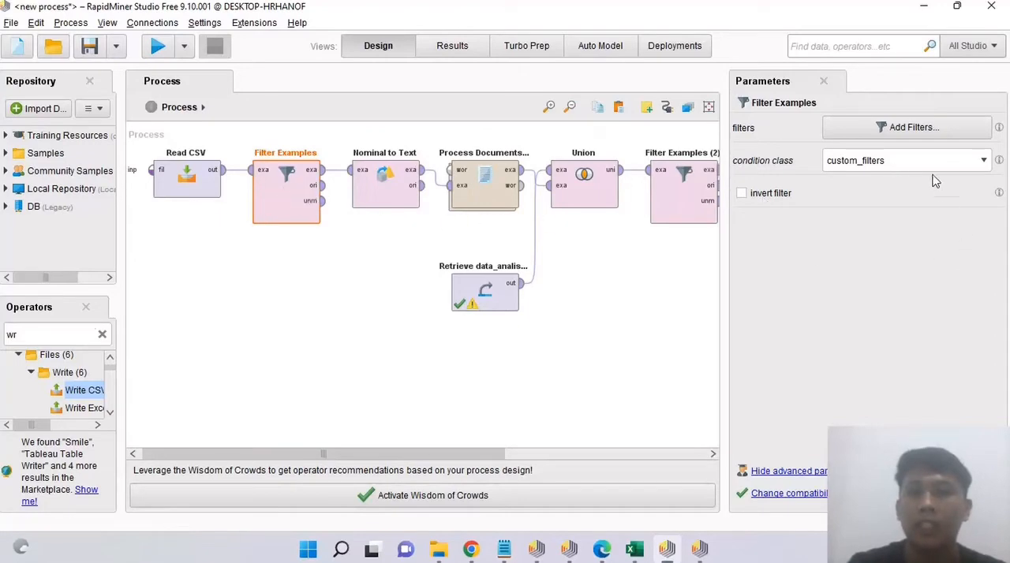
left_click(915, 131)
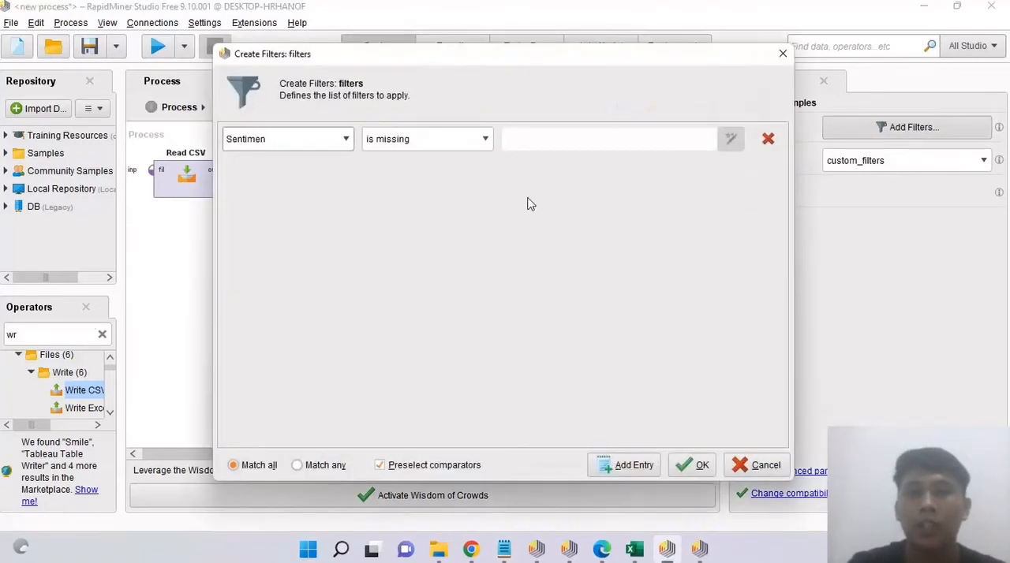
left_click(701, 467)
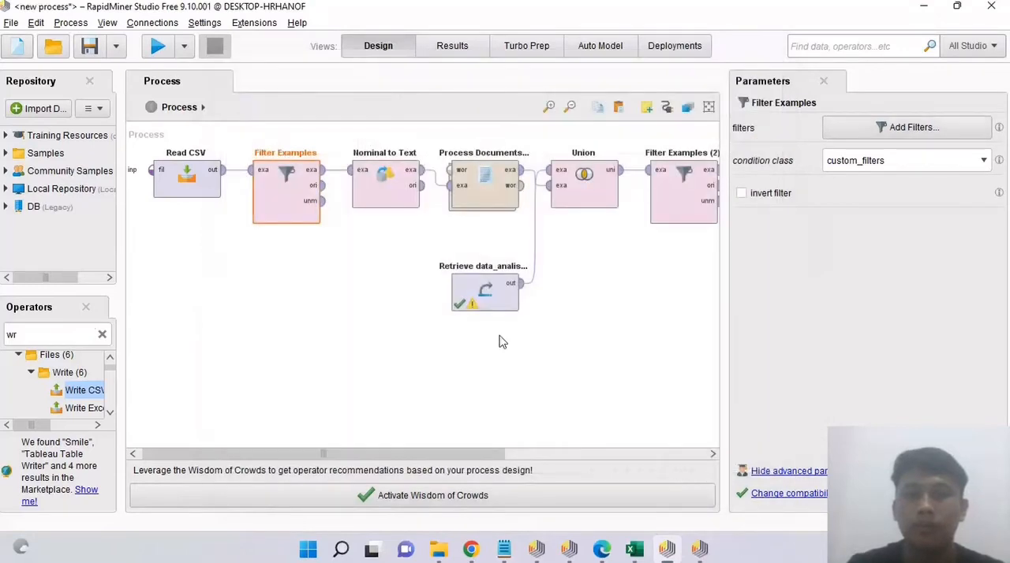
left_click(501, 174)
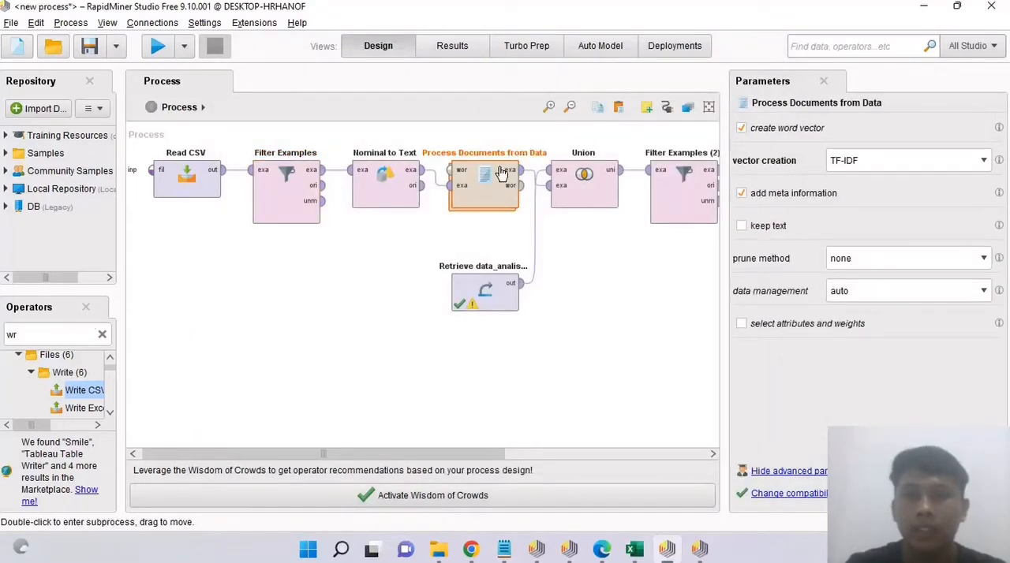
double_click(501, 174)
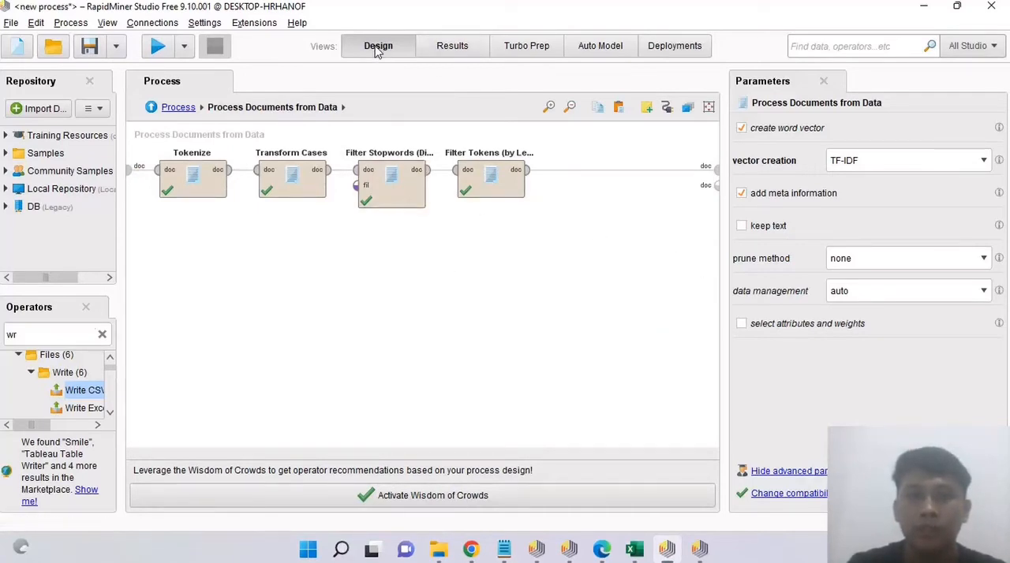
left_click(178, 107)
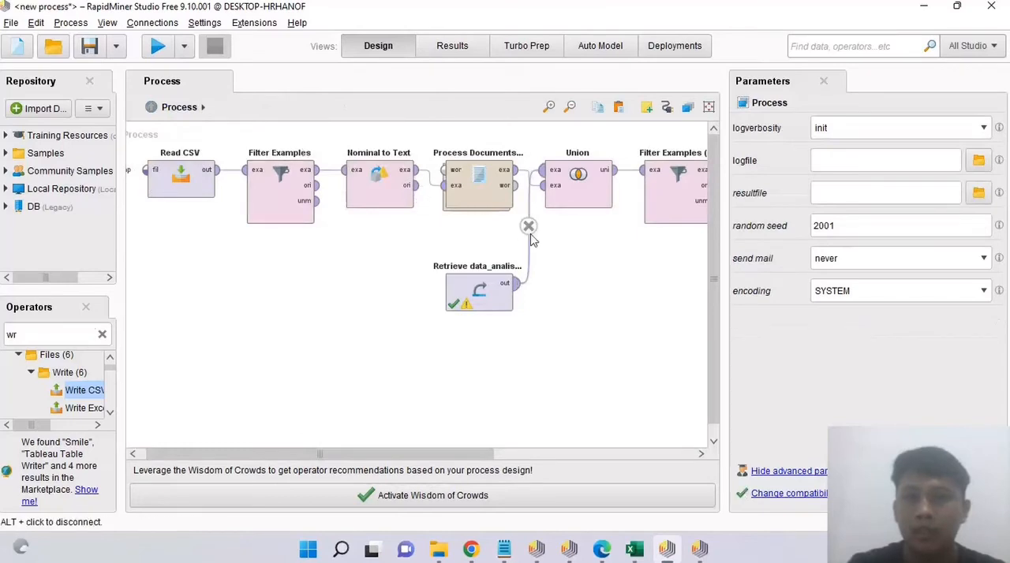
Step: Review the condition class and filter definition of Filter Examples (2), located after Union, without changing them
scroll(641, 455, "right", 5)
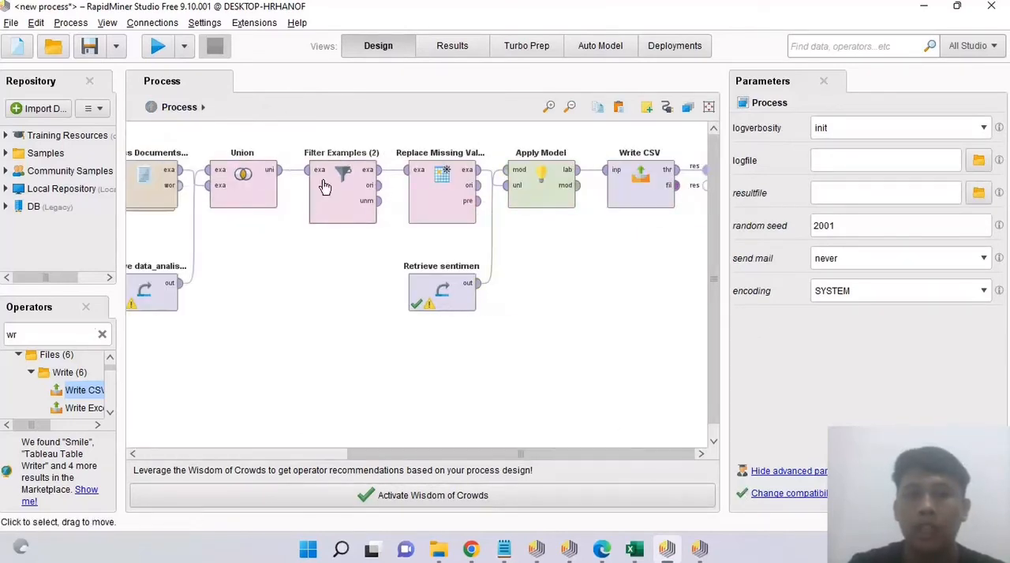
left_click(345, 198)
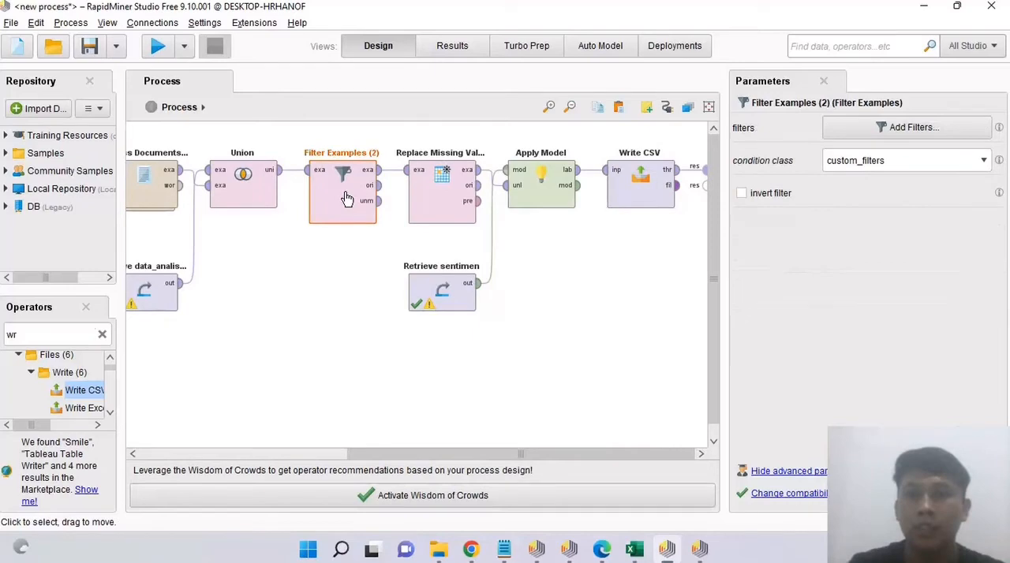
left_click(865, 162)
left_click(769, 244)
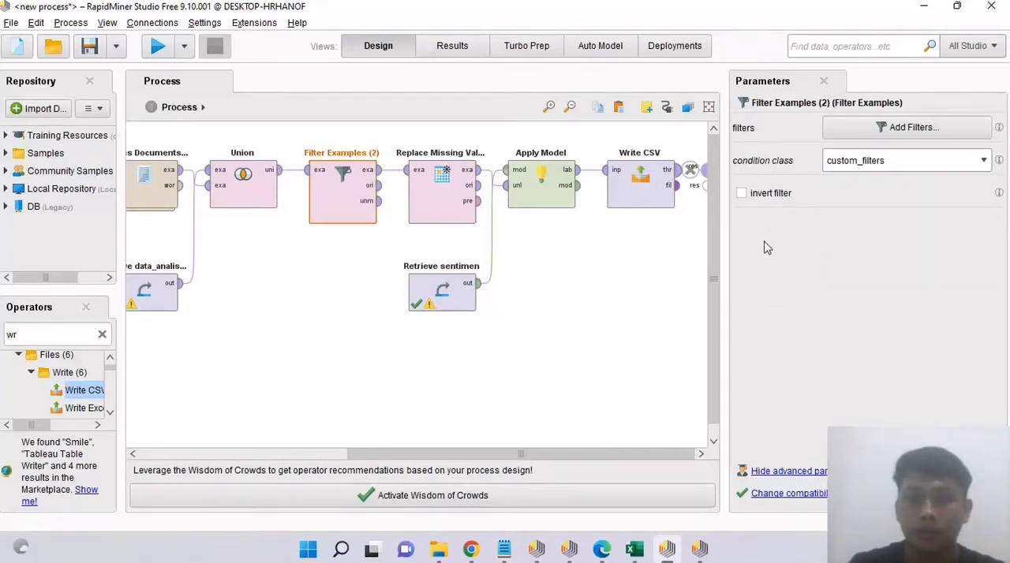
left_click(917, 127)
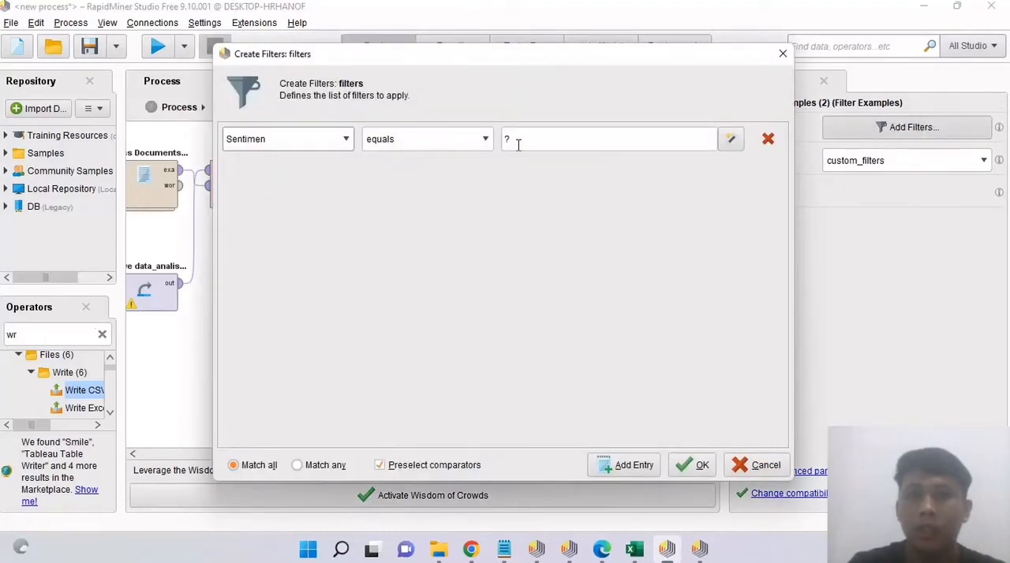
left_click(693, 466)
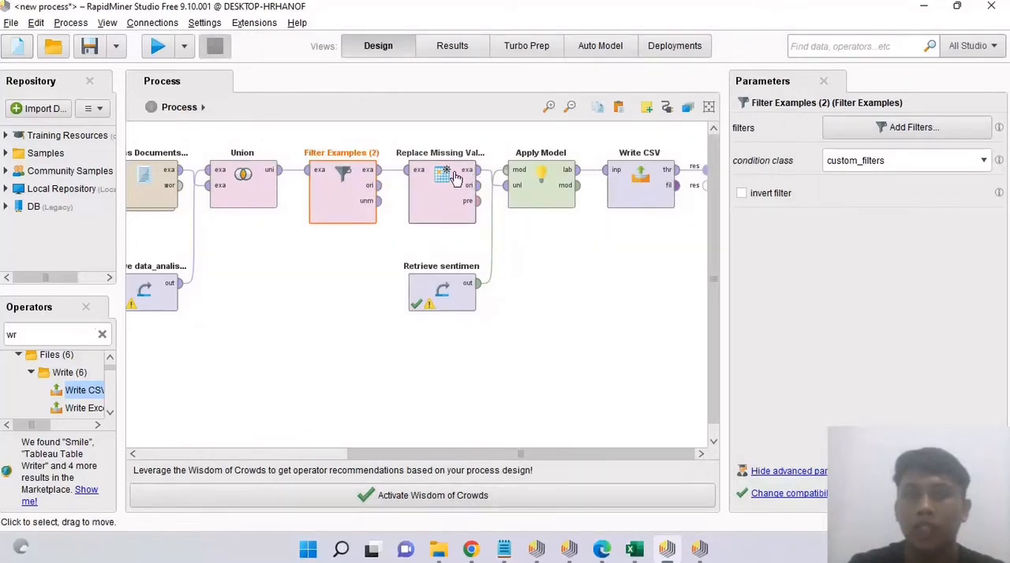
Step: Examine the Replace Missing Values parameters and check the repository entry used by the Retrieve sentimen operator
left_click(464, 206)
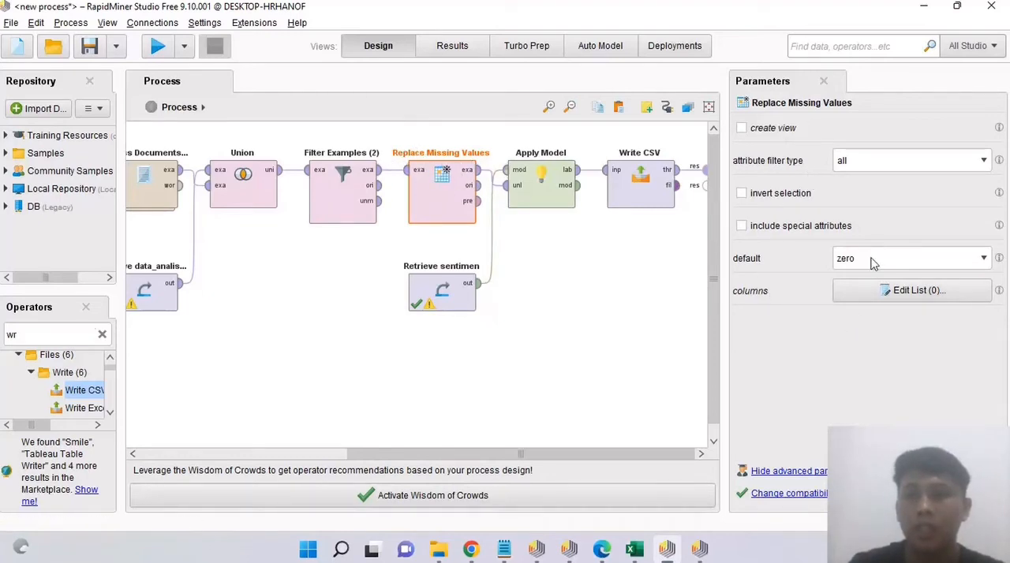
left_click(456, 289)
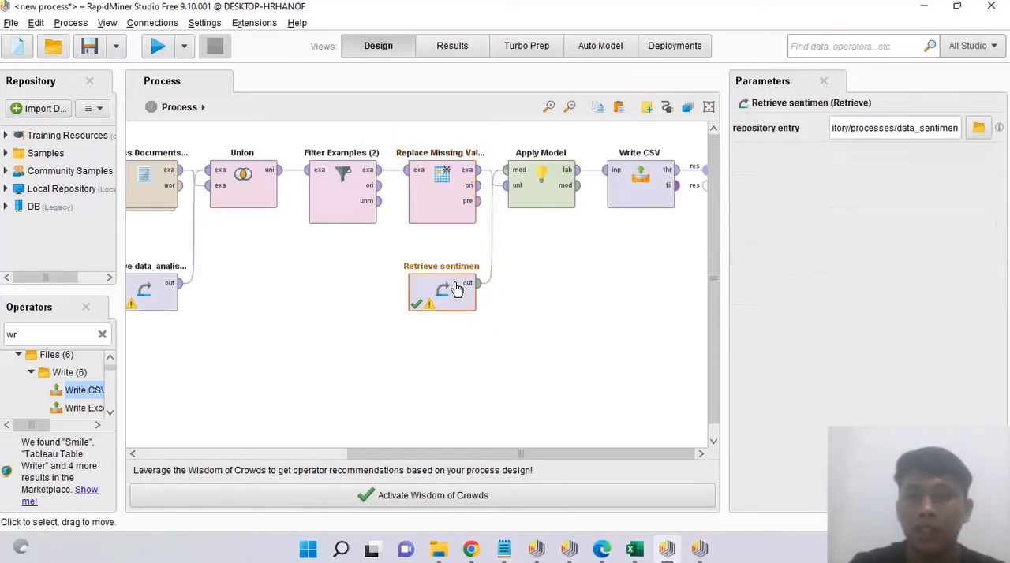
left_click(978, 128)
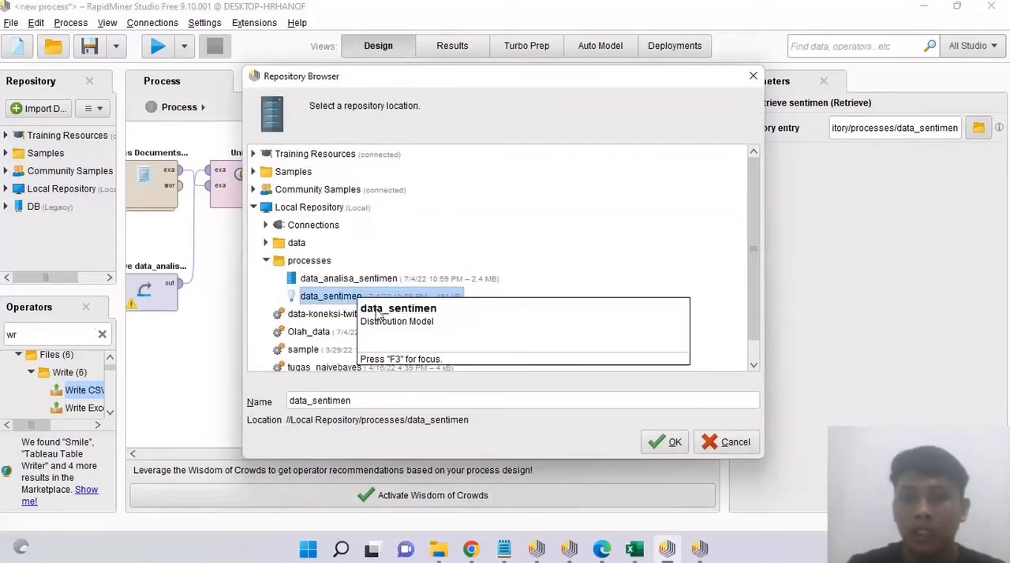
left_click(670, 442)
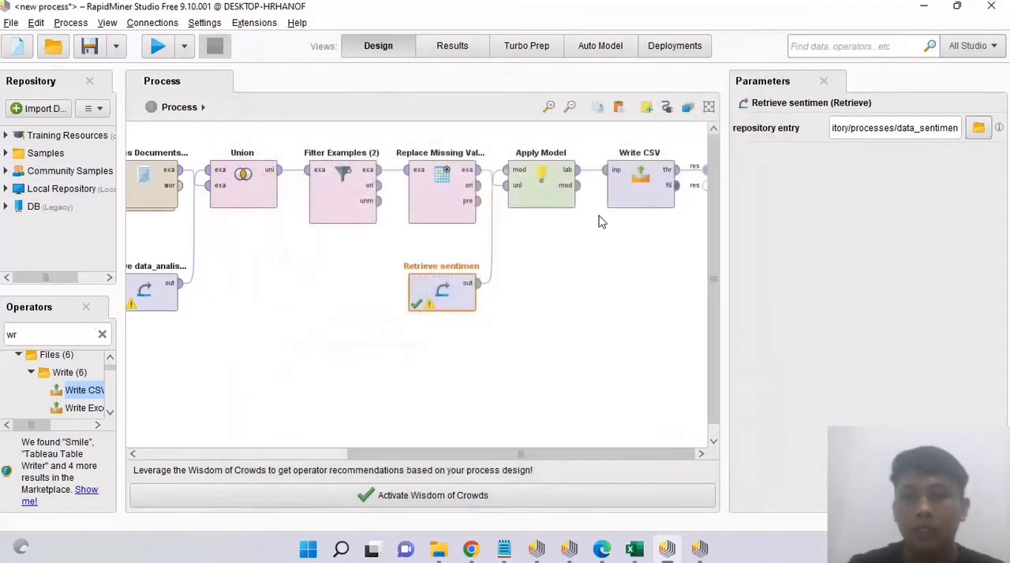
Step: Review the Apply Model parameters and the Write CSV output file selection, leaving the file unchanged
left_click(544, 194)
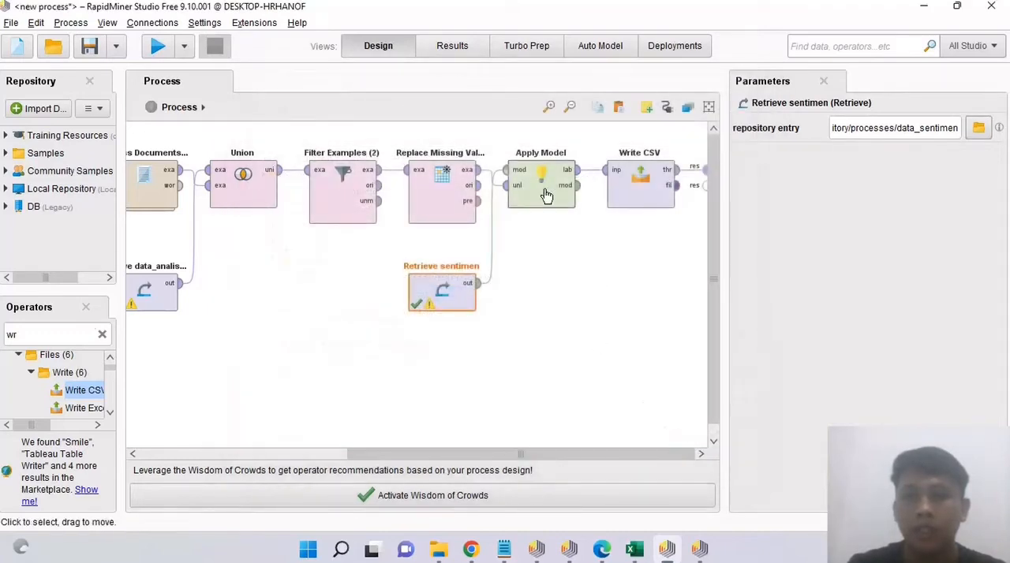
left_click(660, 201)
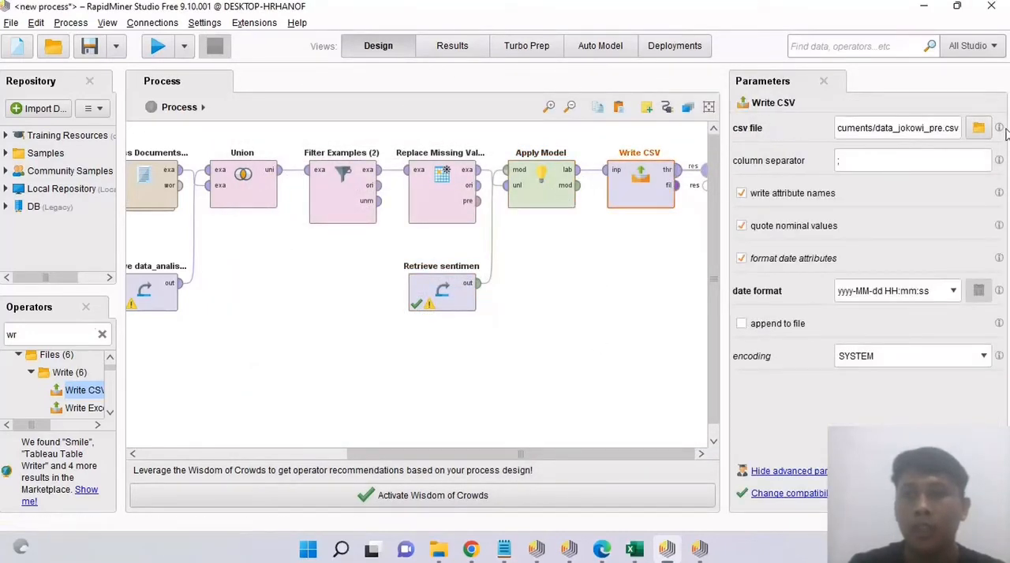
left_click(979, 128)
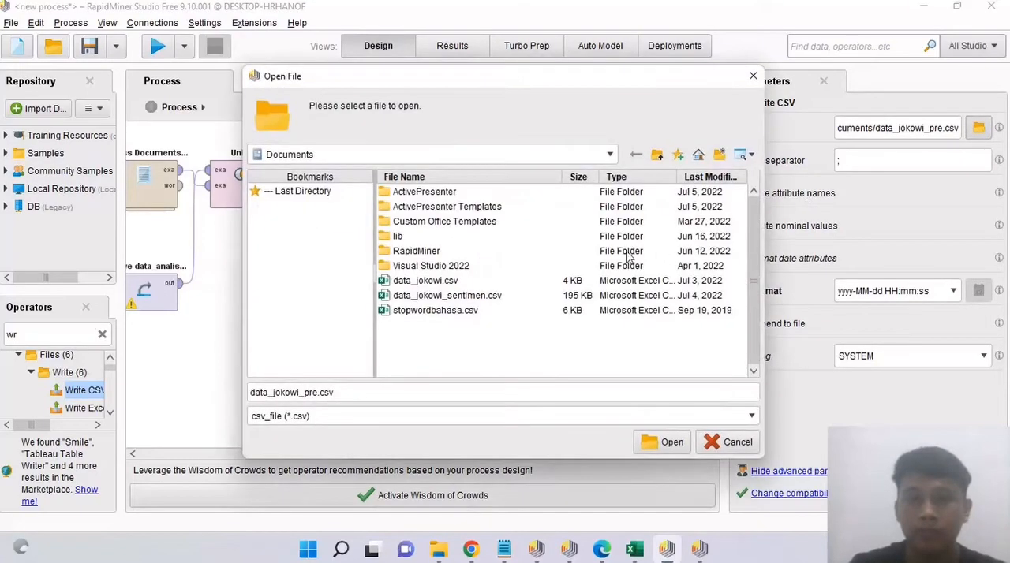
left_click(736, 443)
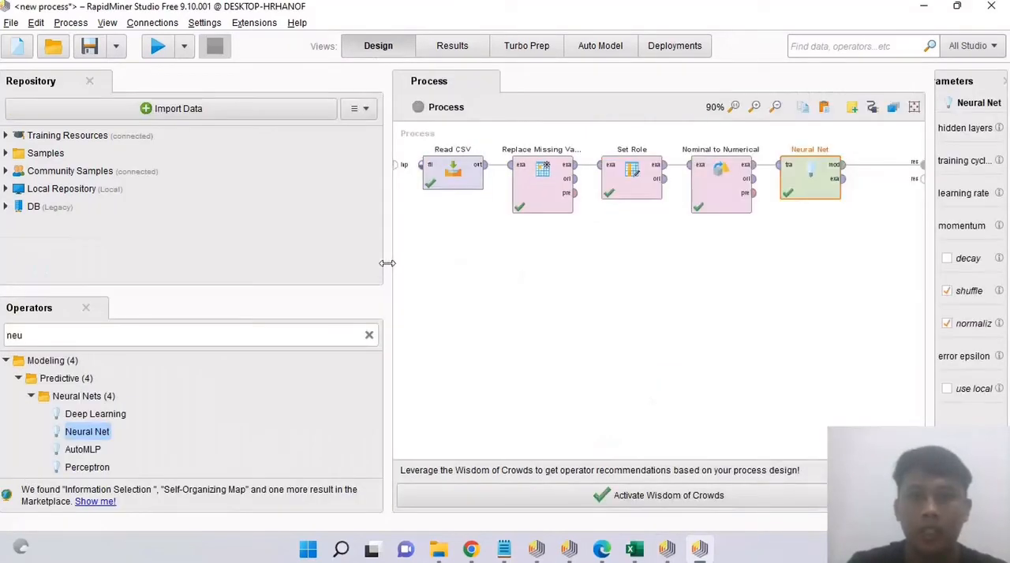
Step: In the Neural Net process, narrow the repository area, widen the parameters area, and show the settings of Read CSV
left_click_drag(387, 263, 204, 264)
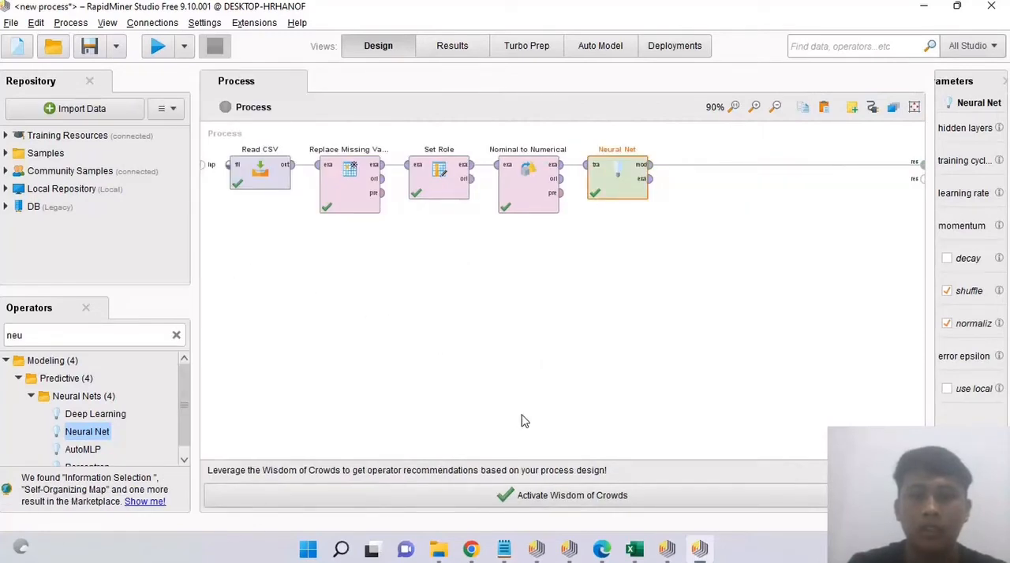
left_click(862, 549)
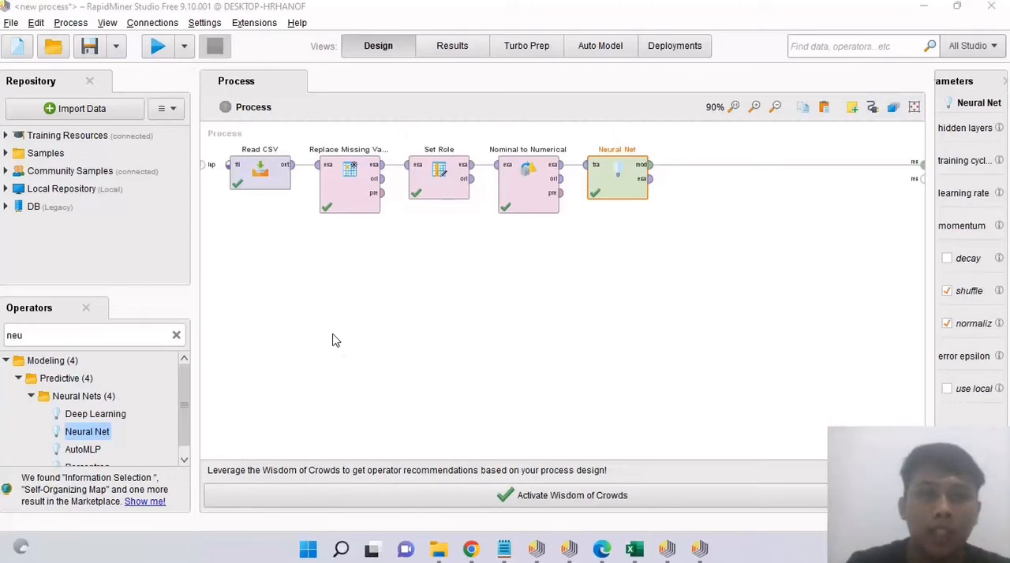
left_click(268, 170)
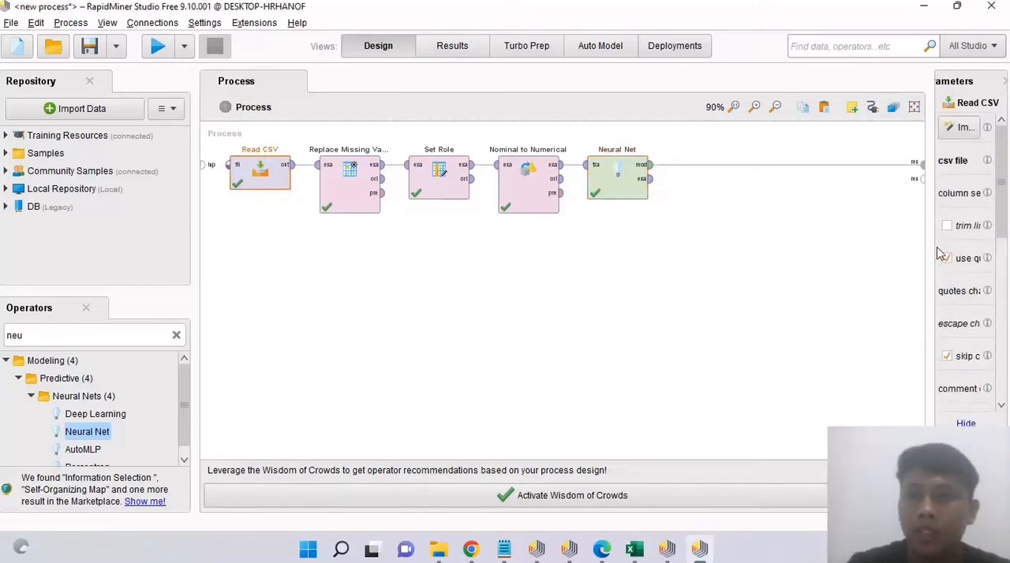
left_click_drag(932, 249, 808, 254)
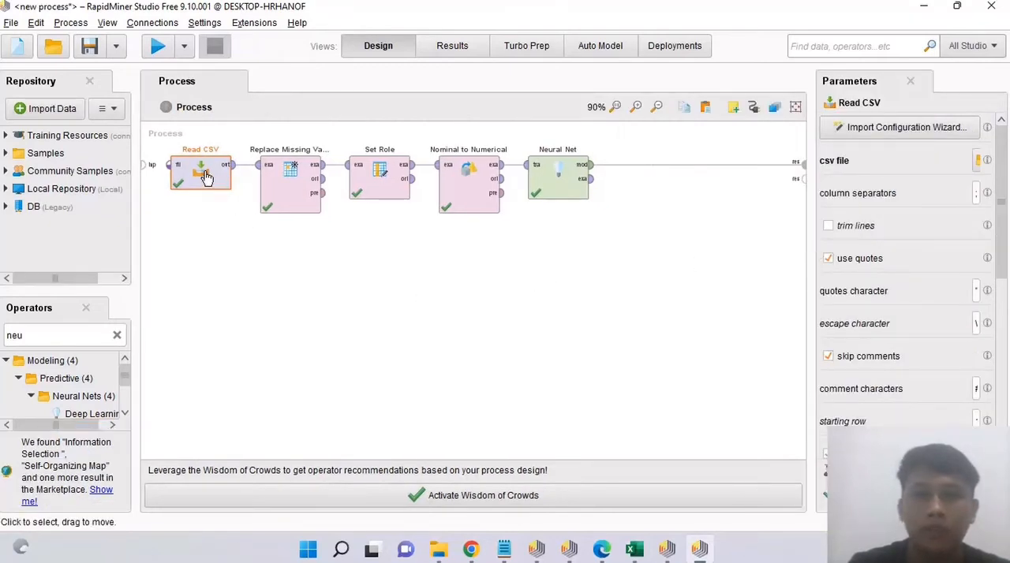
Step: Review the parameters of Replace Missing Values, Set Role and Nominal to Numerical in the Neural Net process, leaving them unchanged
left_click(293, 193)
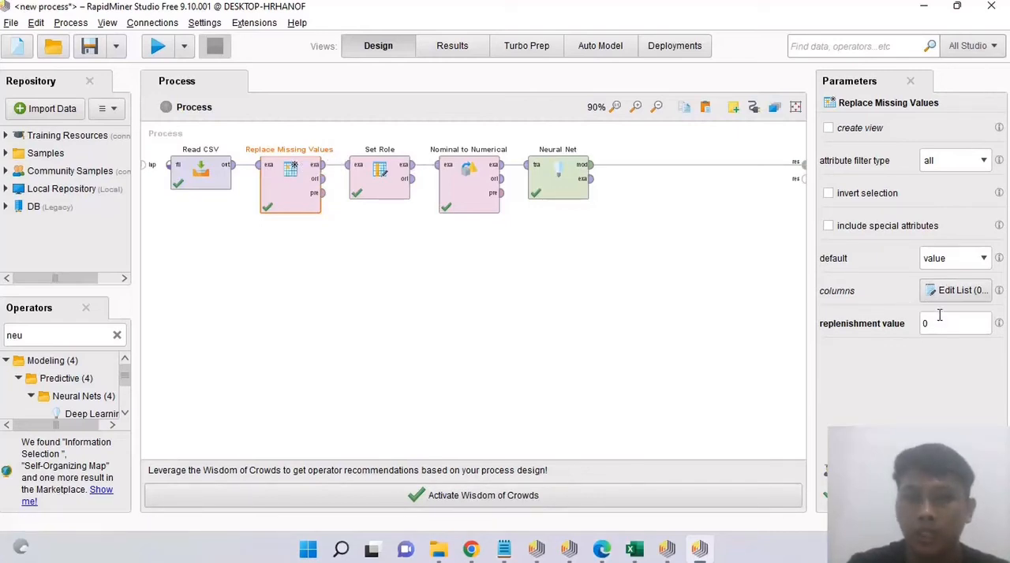
left_click(393, 186)
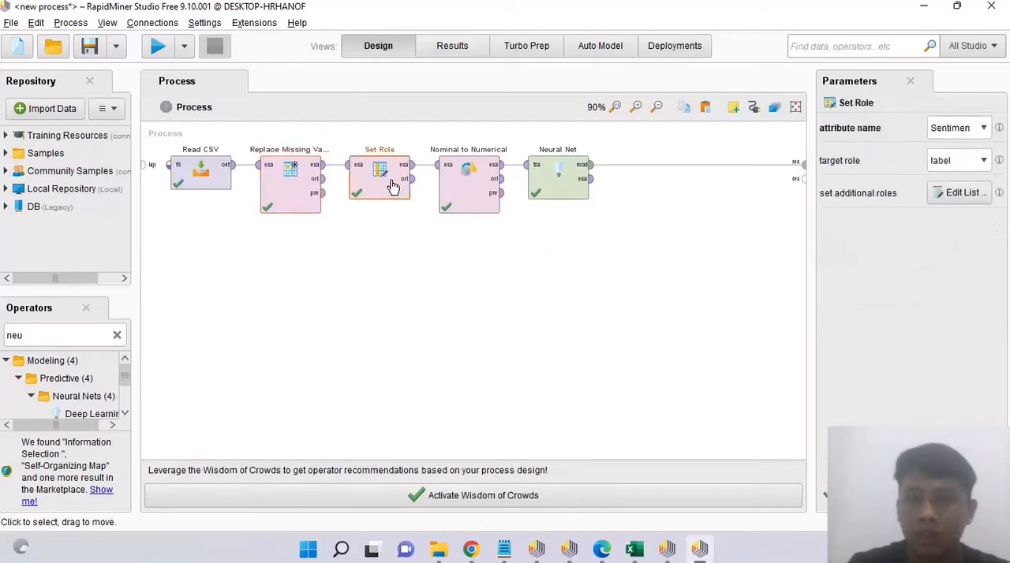
left_click(984, 129)
left_click(984, 143)
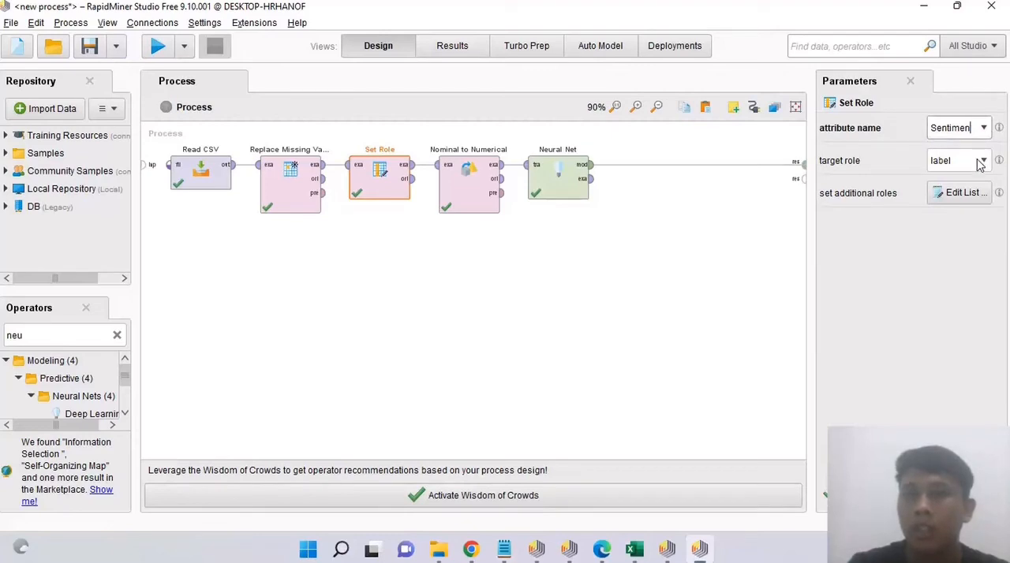
left_click(469, 180)
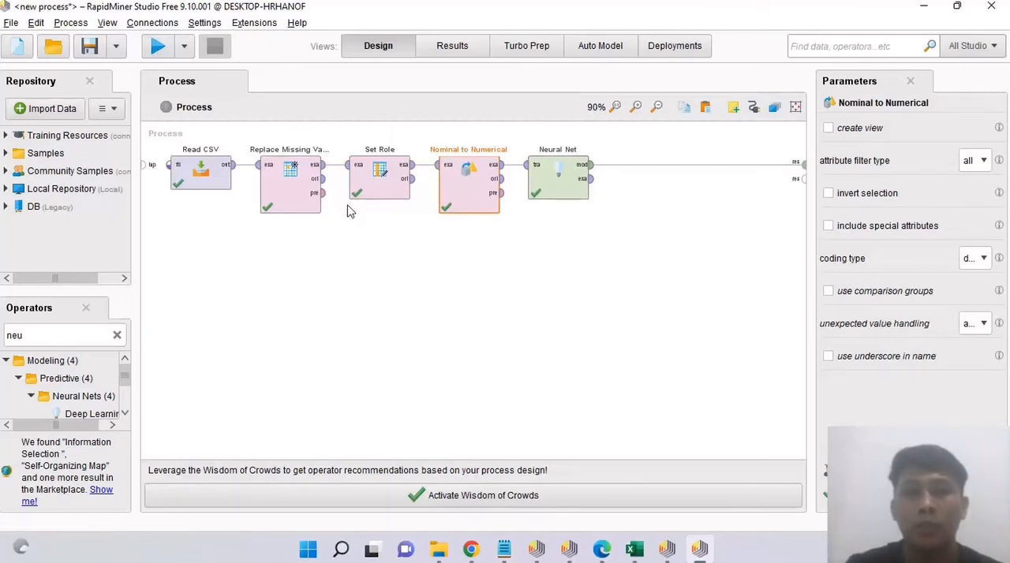
Step: Examine the ImprovedNeuralNet result, reading the node weights in its description and viewing the network diagram
left_click(454, 52)
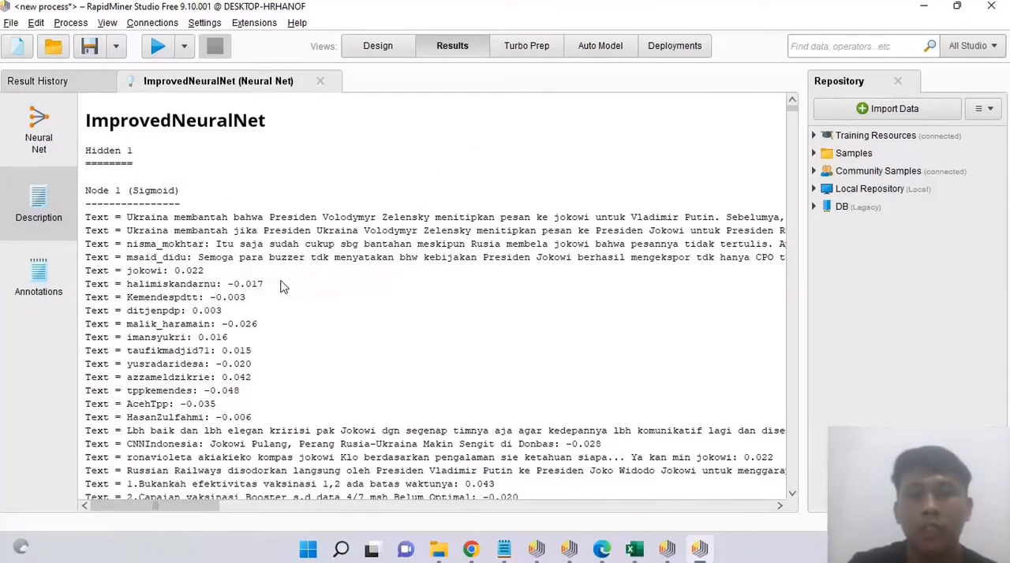
scroll(282, 286, "down", 3)
scroll(281, 288, "down", 3)
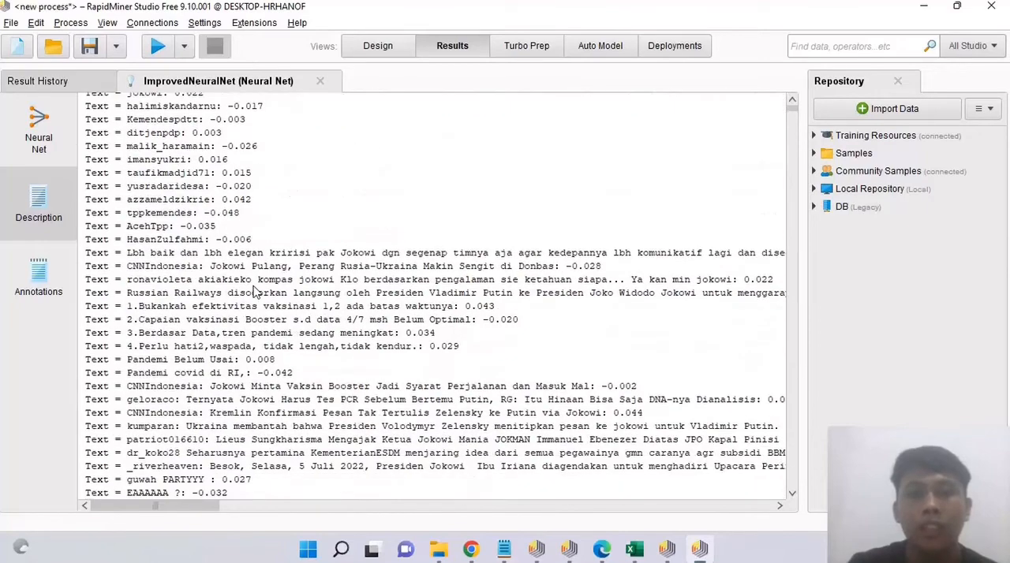
scroll(254, 292, "down", 2)
scroll(260, 272, "down", 3)
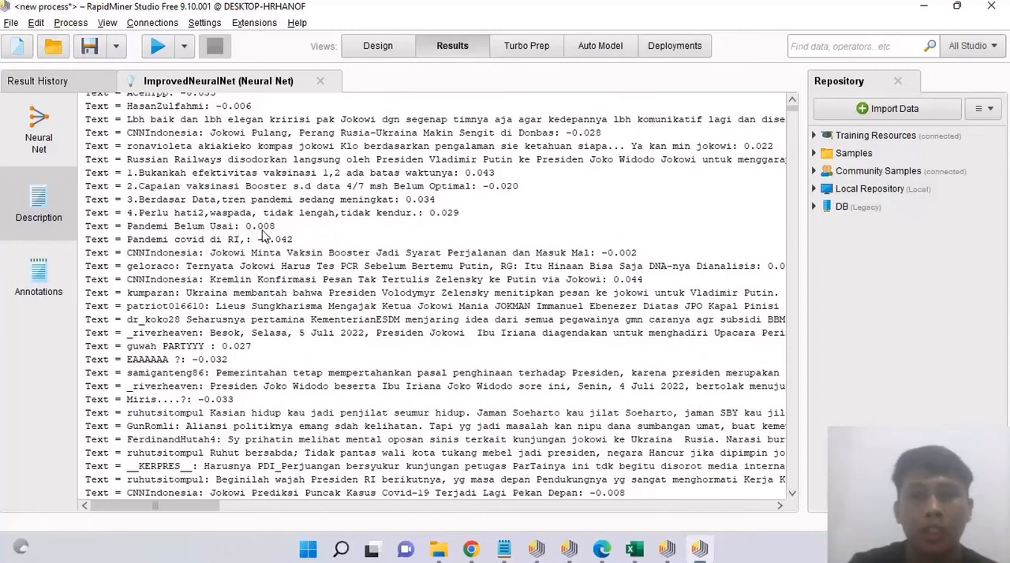
scroll(272, 286, "down", 2)
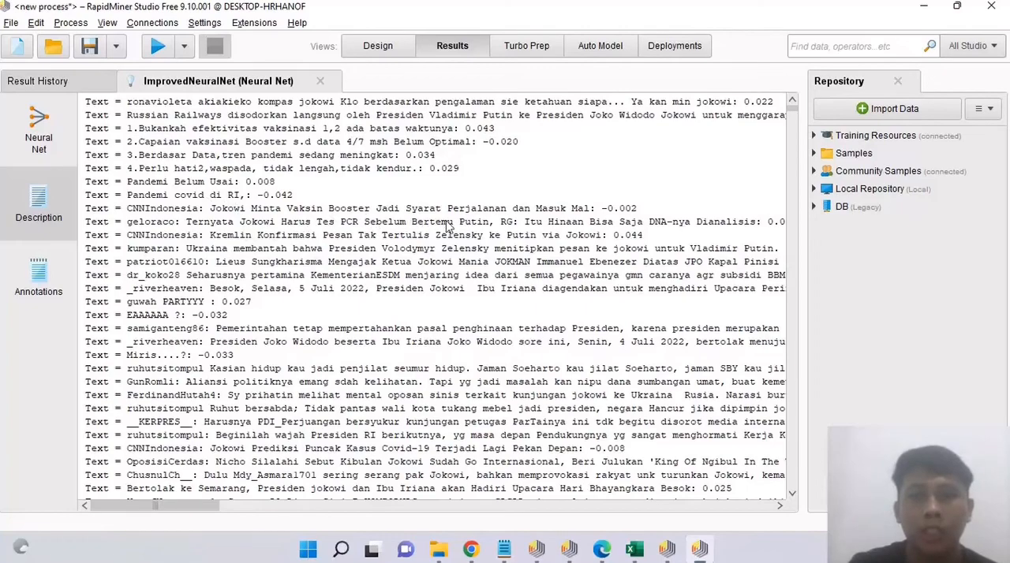
scroll(426, 251, "down", 4)
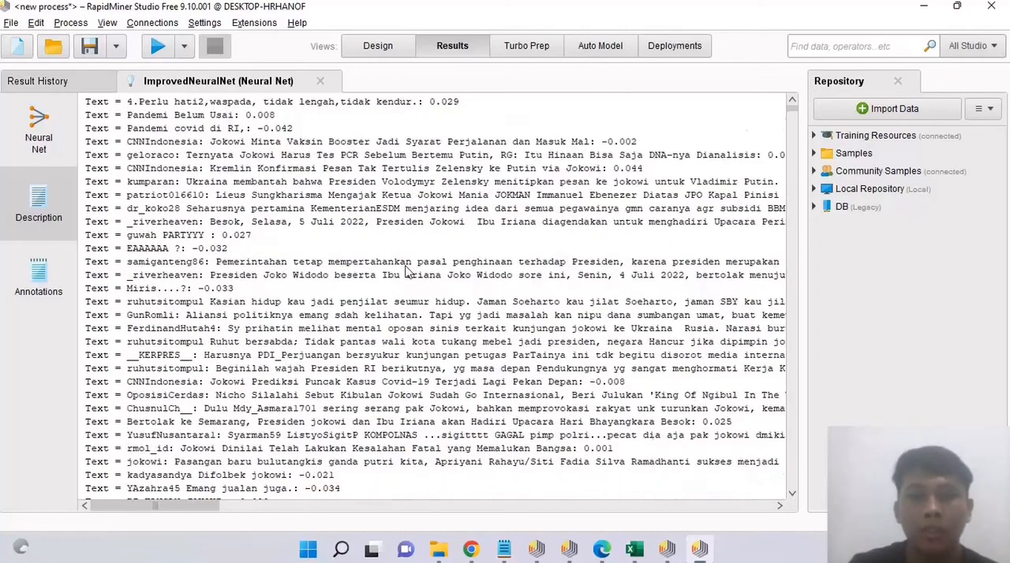
scroll(396, 412, "down", 5)
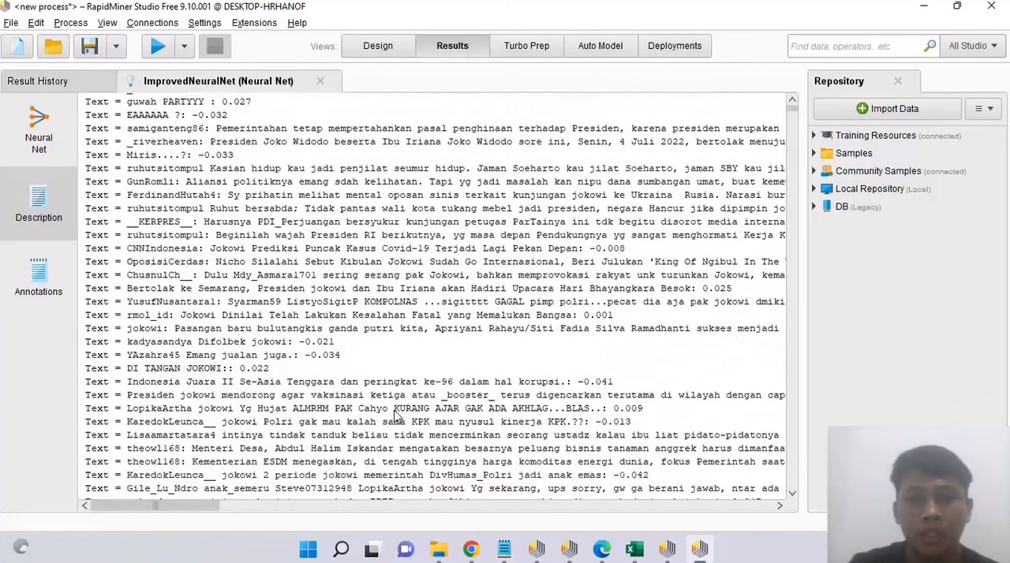
left_click(44, 121)
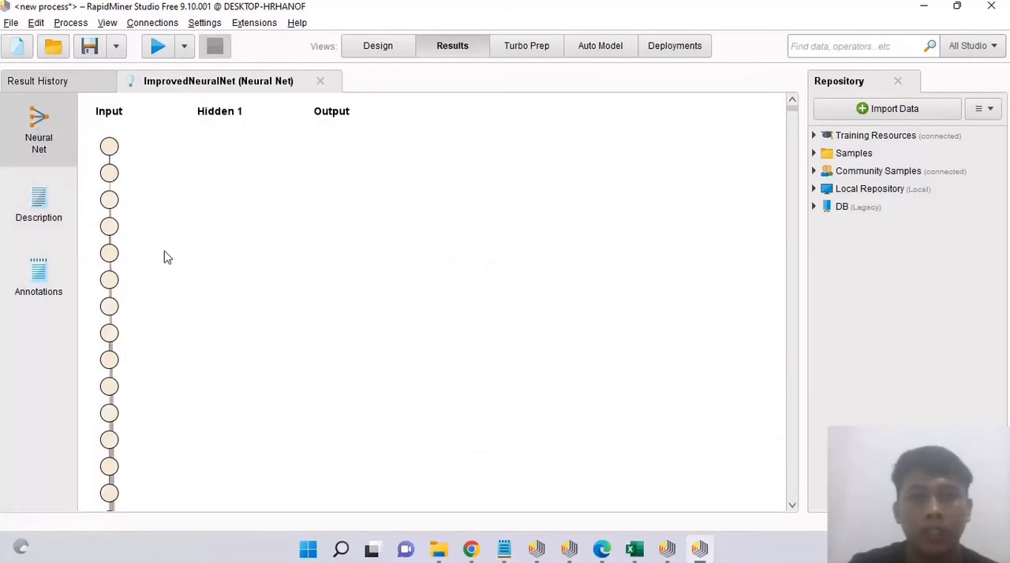
left_click(49, 210)
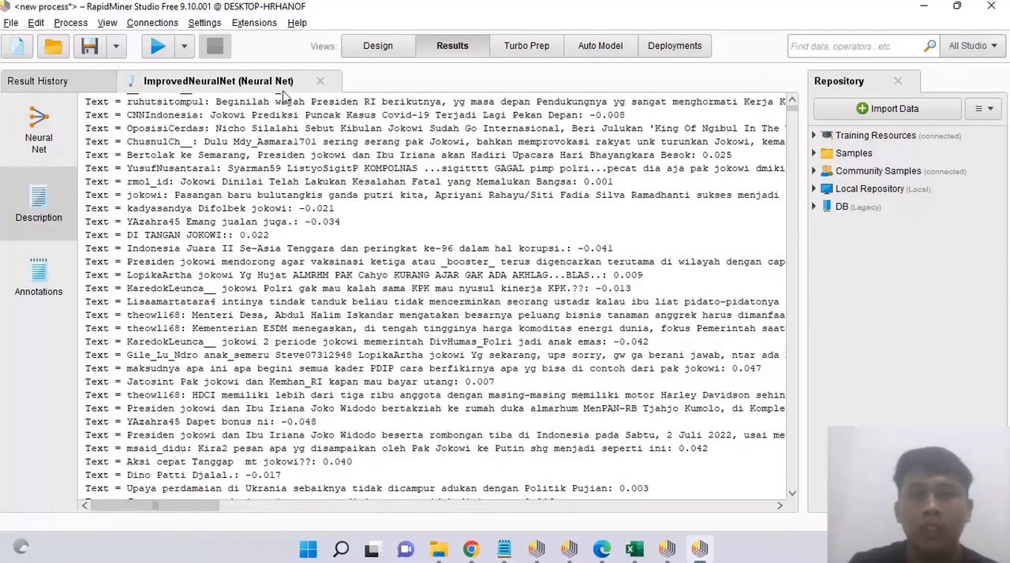
Step: Disconnect the Neural Net operator from the process result and from Nominal to Numerical, and delete it
left_click(367, 46)
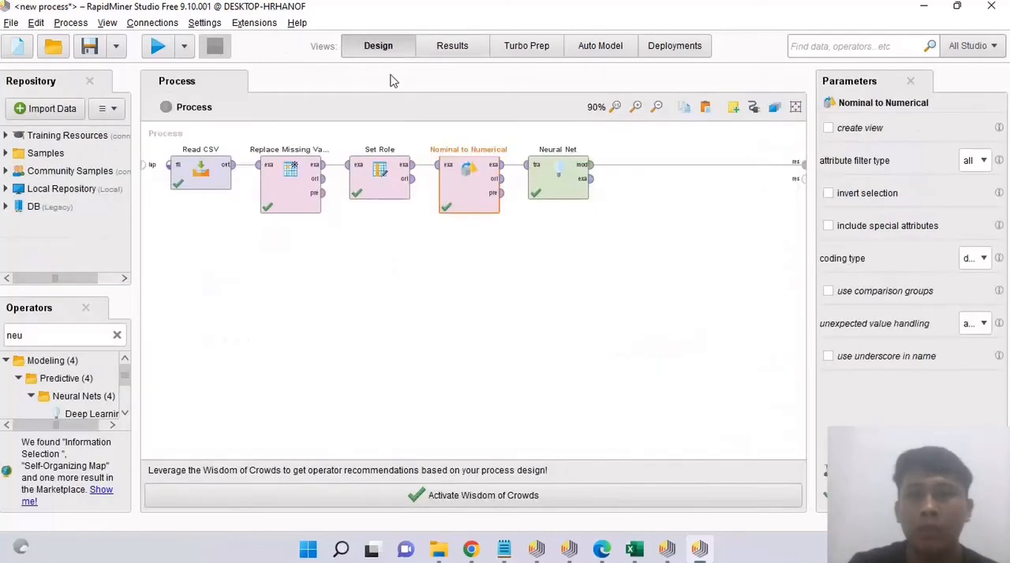
left_click(568, 175)
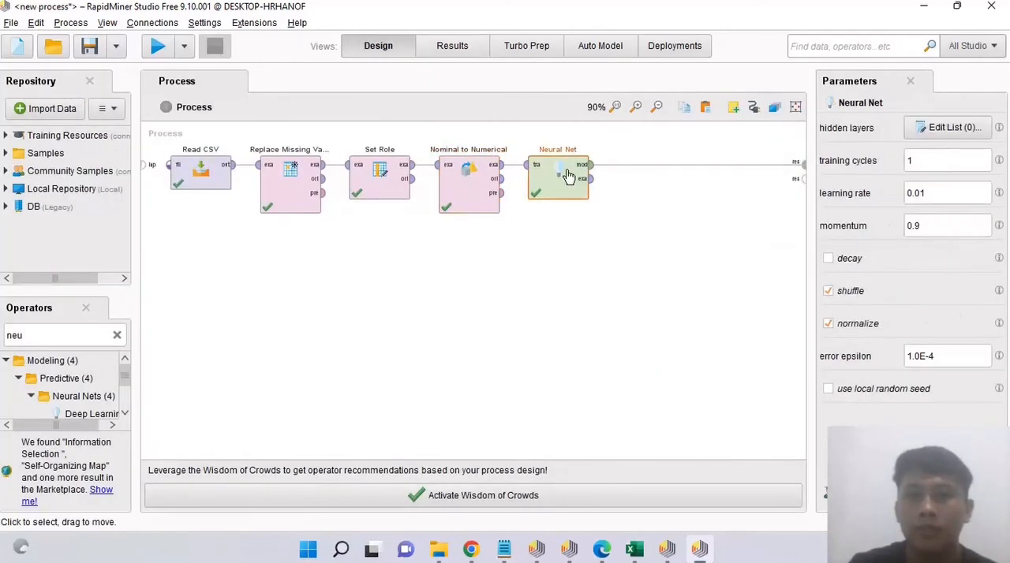
left_click(698, 166)
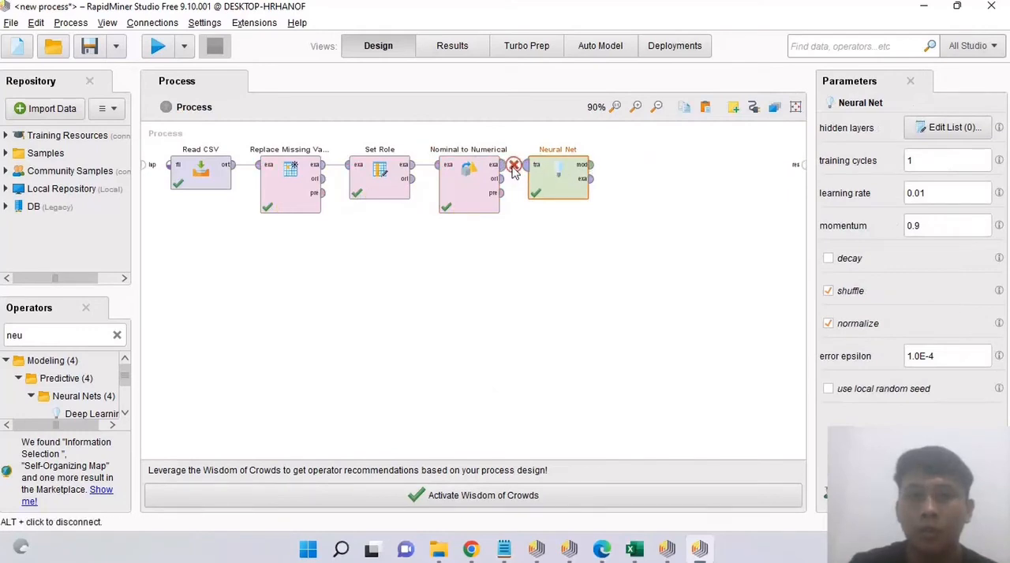
left_click(514, 165, "alt")
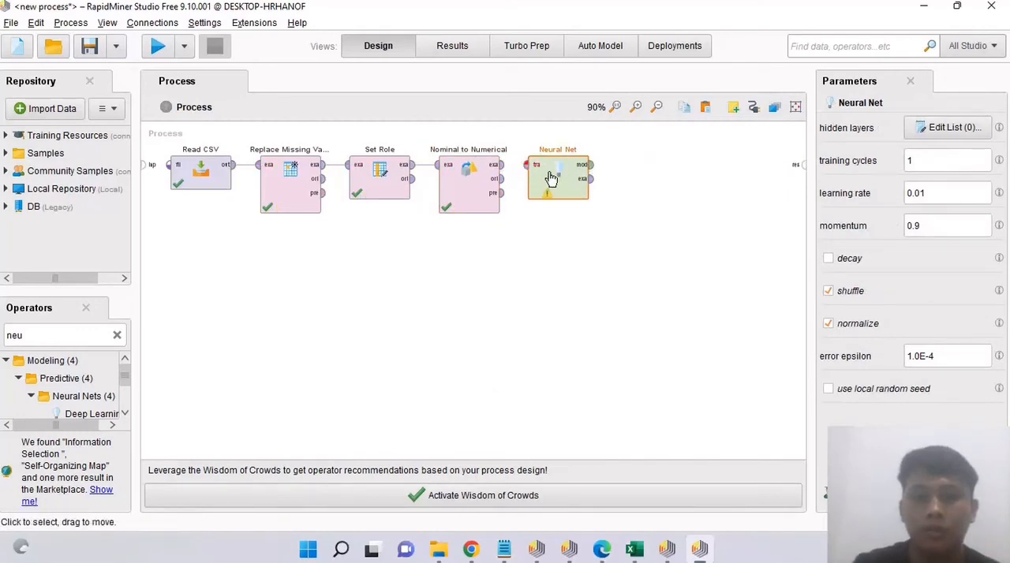
key("Delete")
Step: Connect Nominal to Numerical's example set and original outputs to the first two process result ports and run the process
left_click(500, 165)
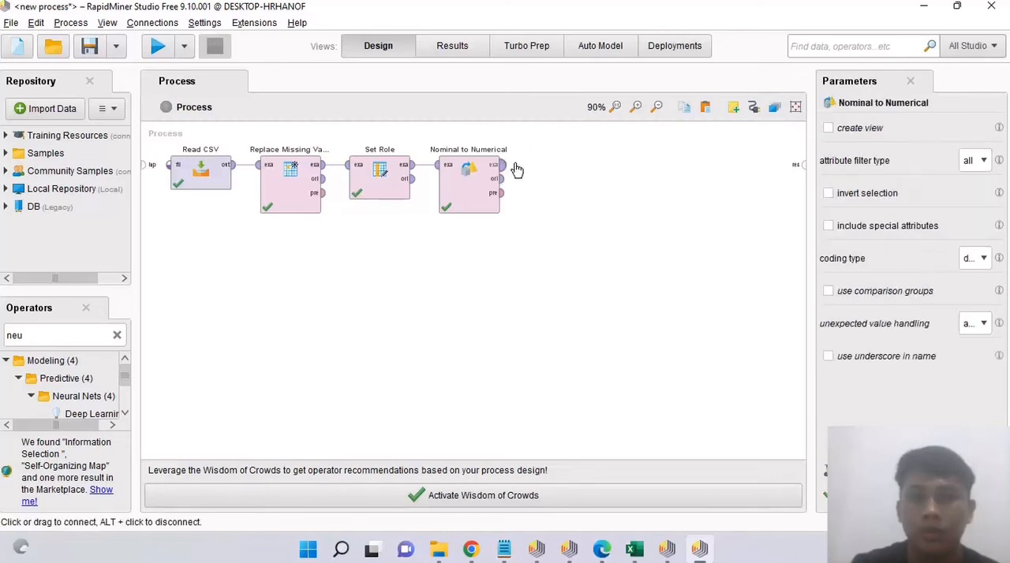
left_click(802, 166)
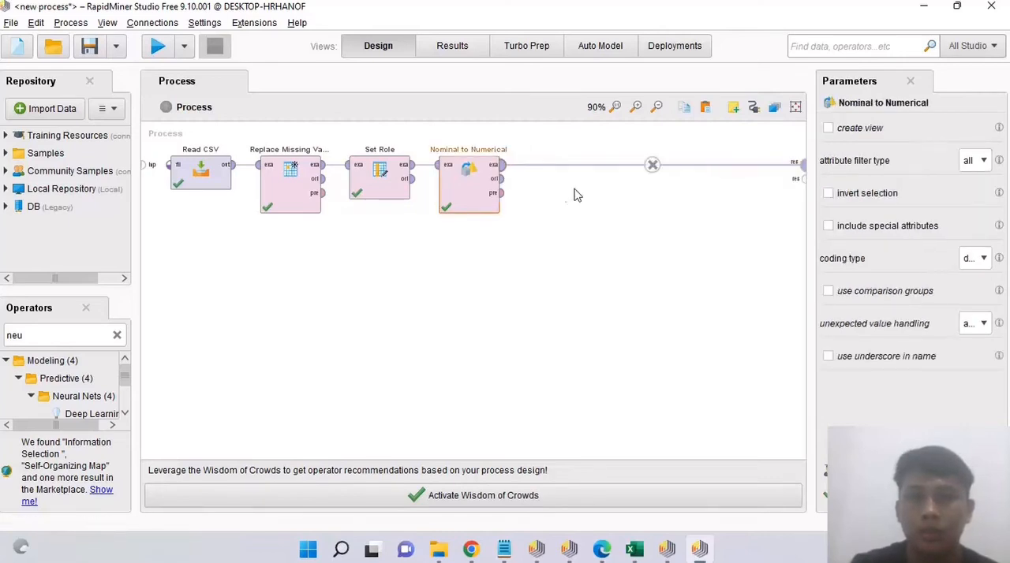
left_click(500, 179)
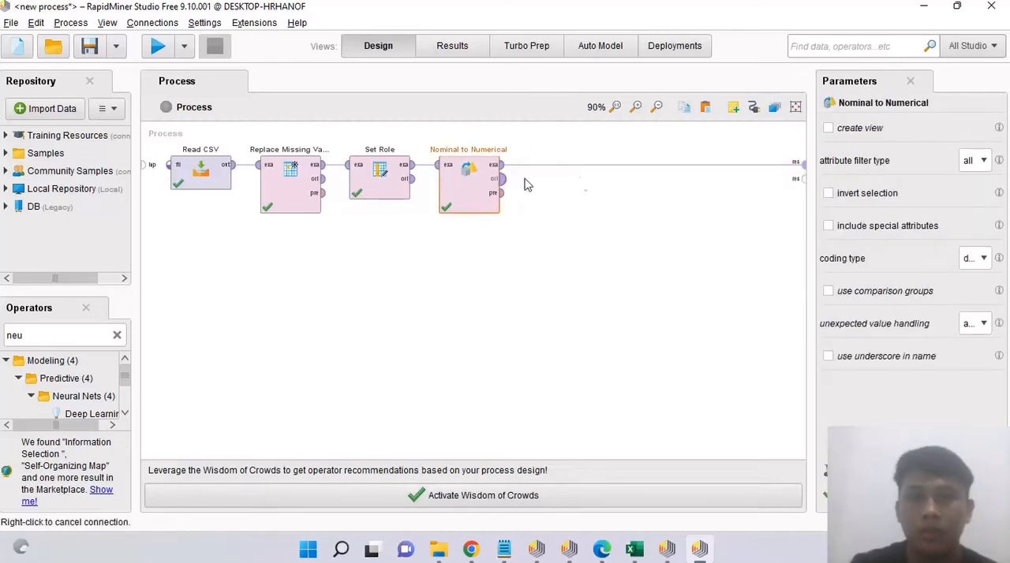
left_click(802, 181)
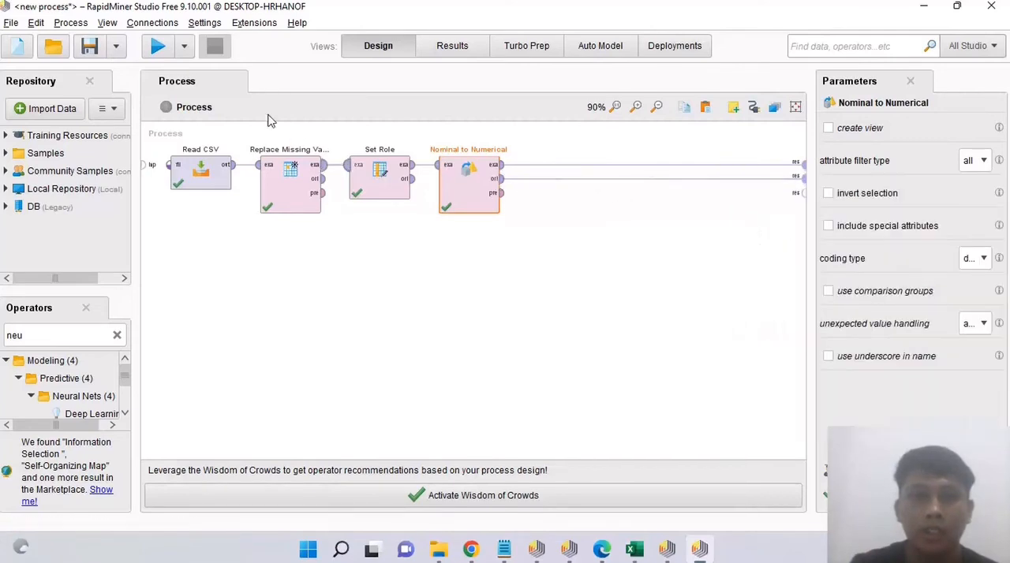
left_click(157, 47)
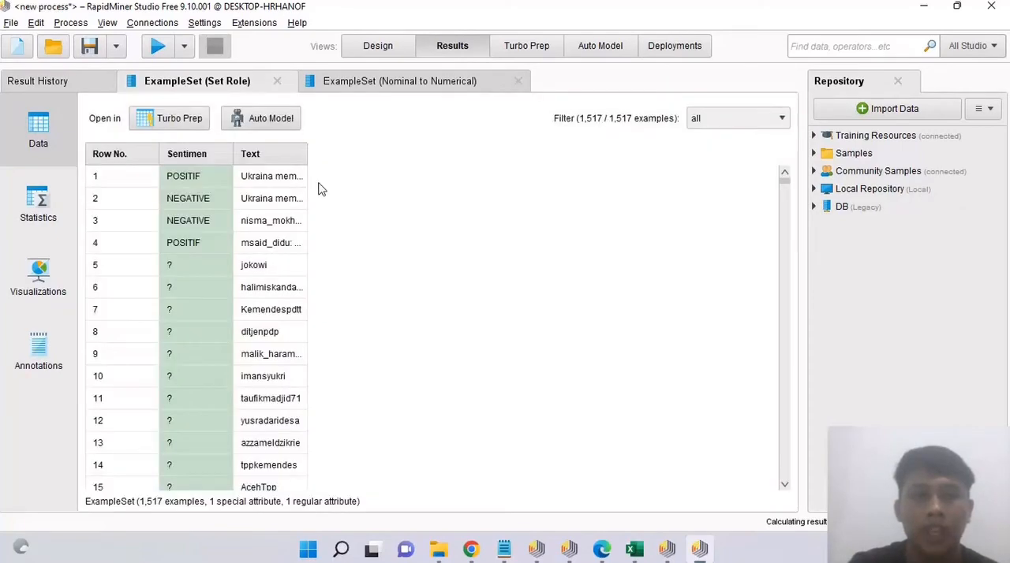
Step: Widen the Text column of the Set Role example set and review its tweets, Sentimen labels and attribute statistics
left_click_drag(307, 159, 772, 203)
scroll(482, 324, "down", 15)
scroll(455, 331, "up", 1)
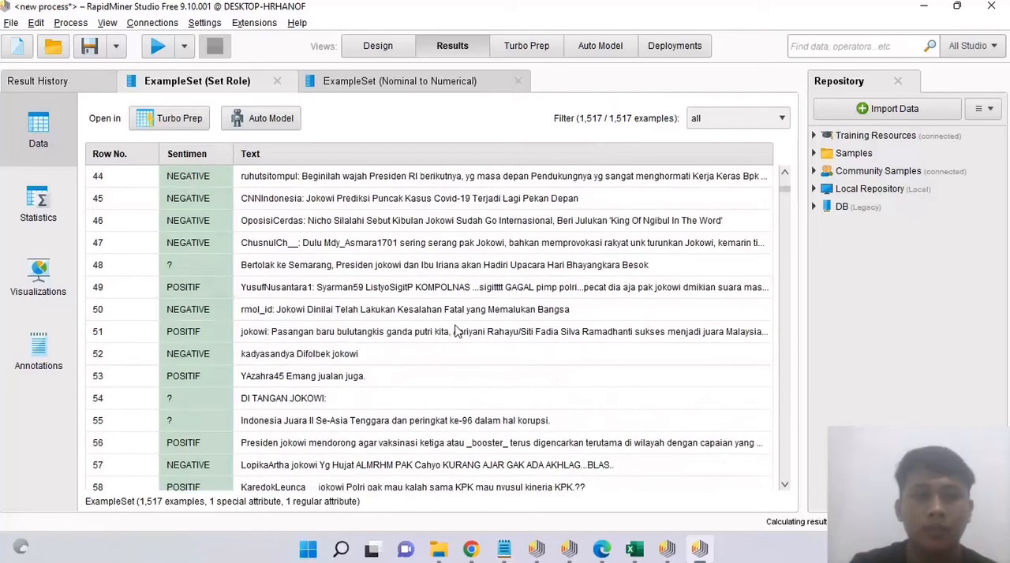
scroll(450, 335, "down", 7)
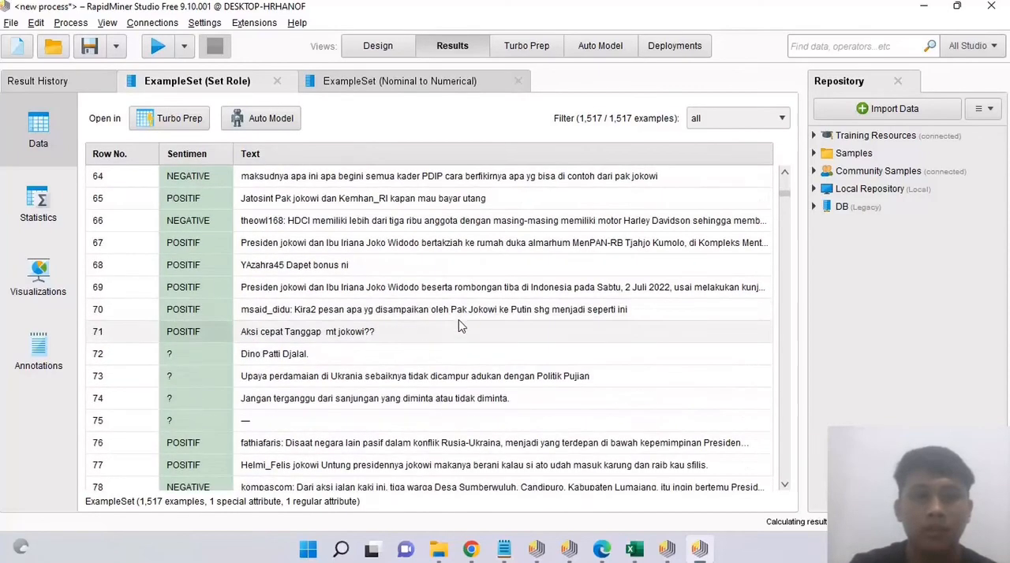
scroll(397, 360, "down", 6)
scroll(446, 409, "down", 12)
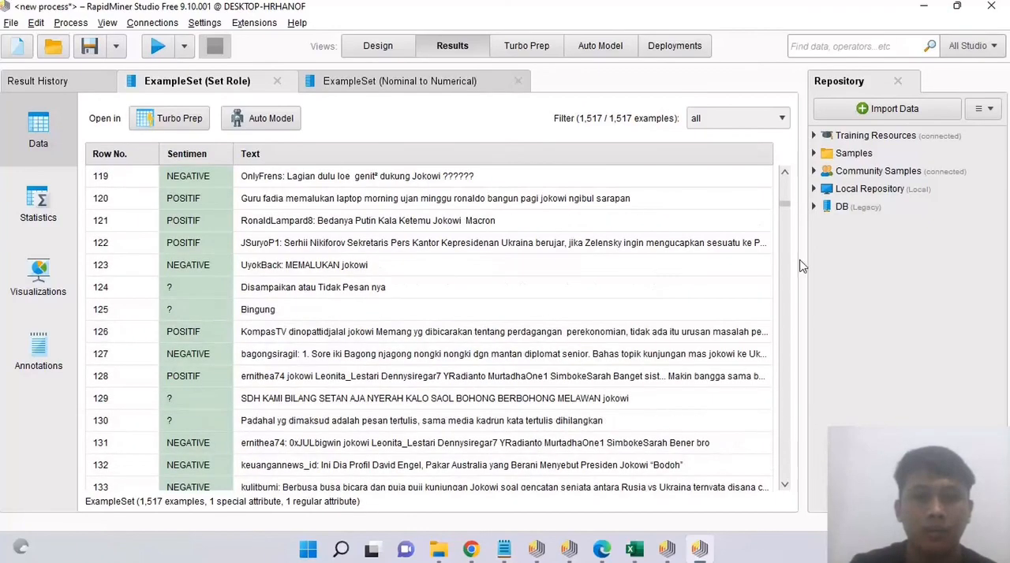
scroll(647, 293, "down", 12)
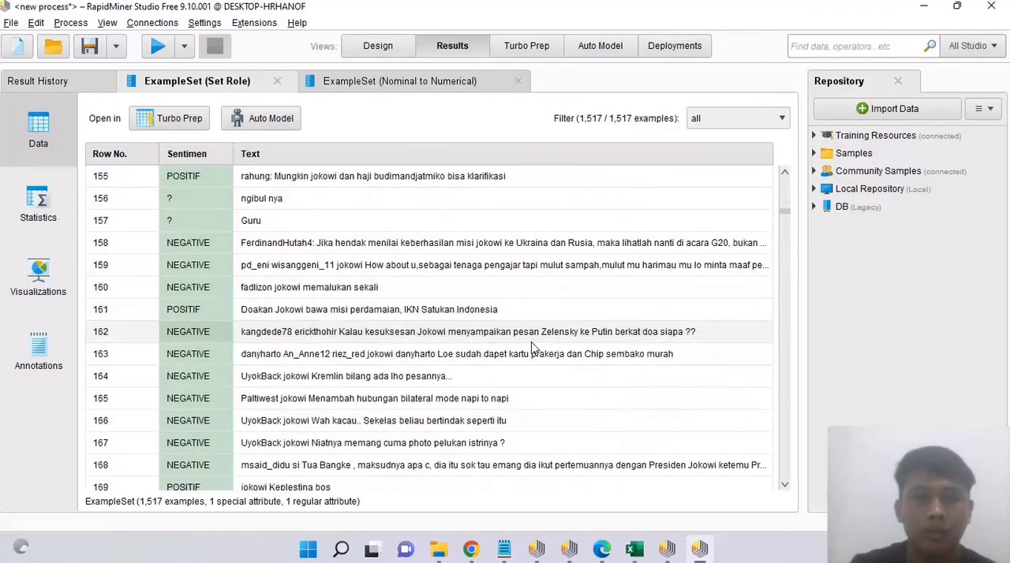
scroll(531, 348, "down", 2)
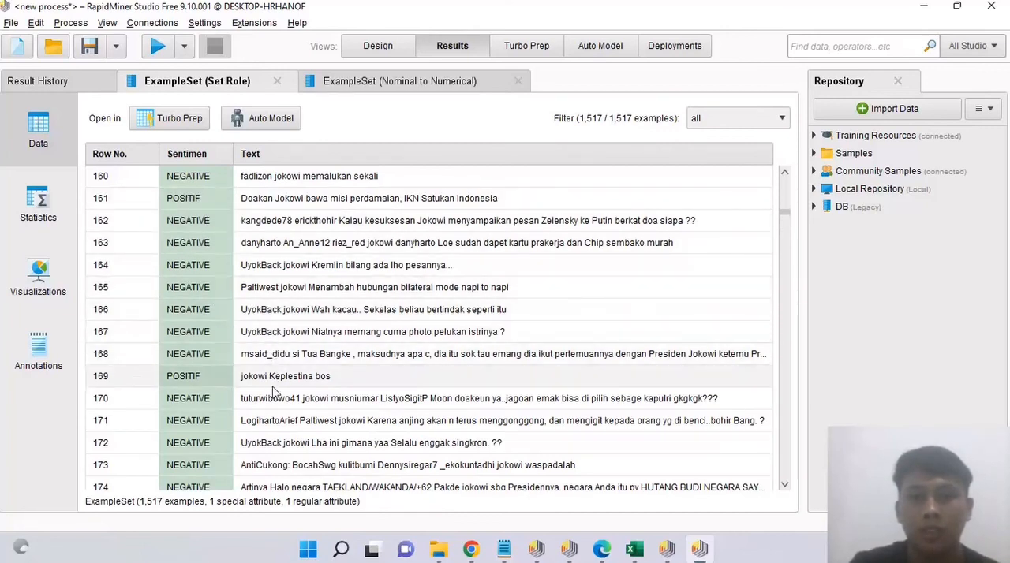
scroll(306, 337, "down", 1)
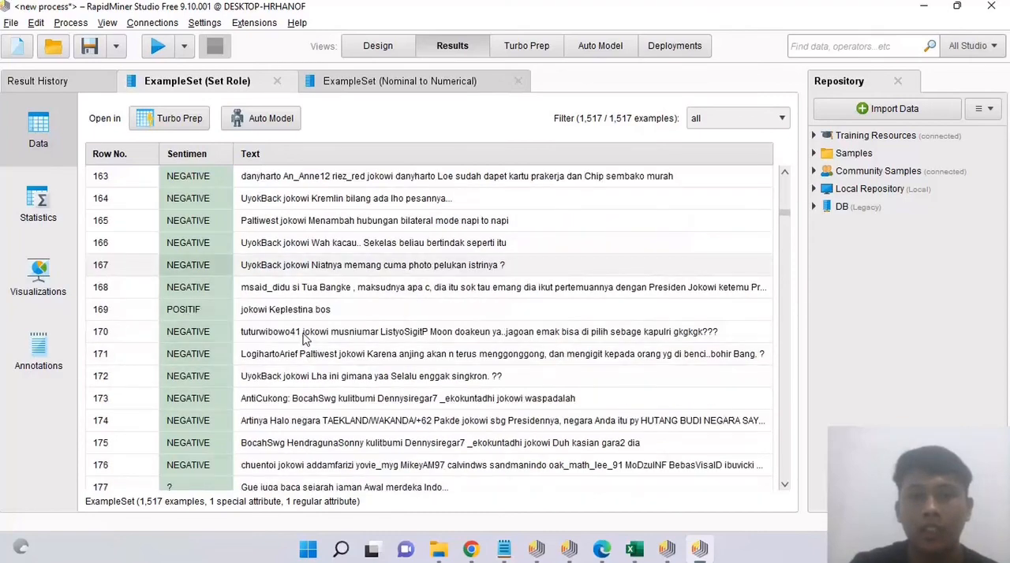
scroll(306, 338, "up", 1)
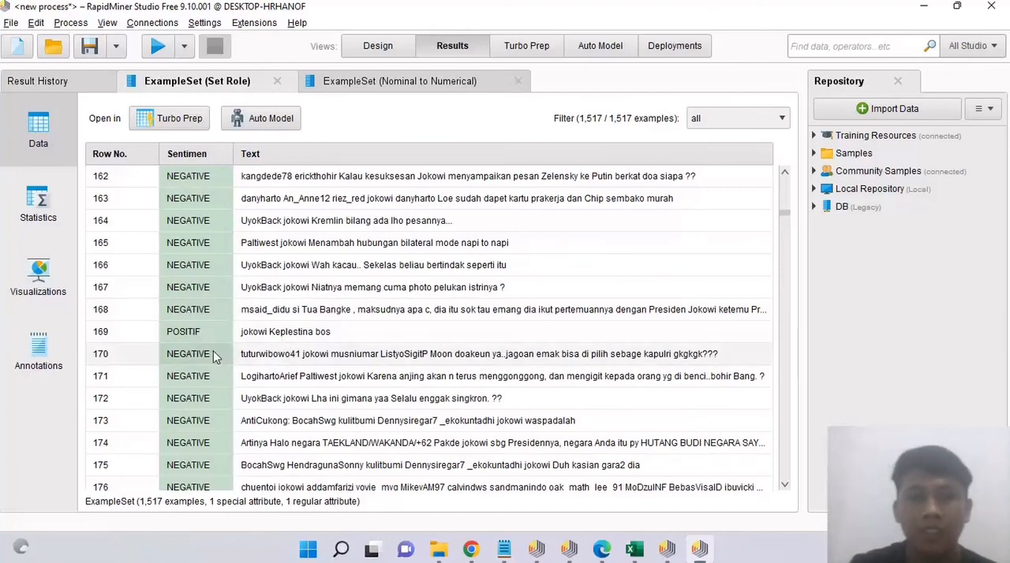
left_click(38, 207)
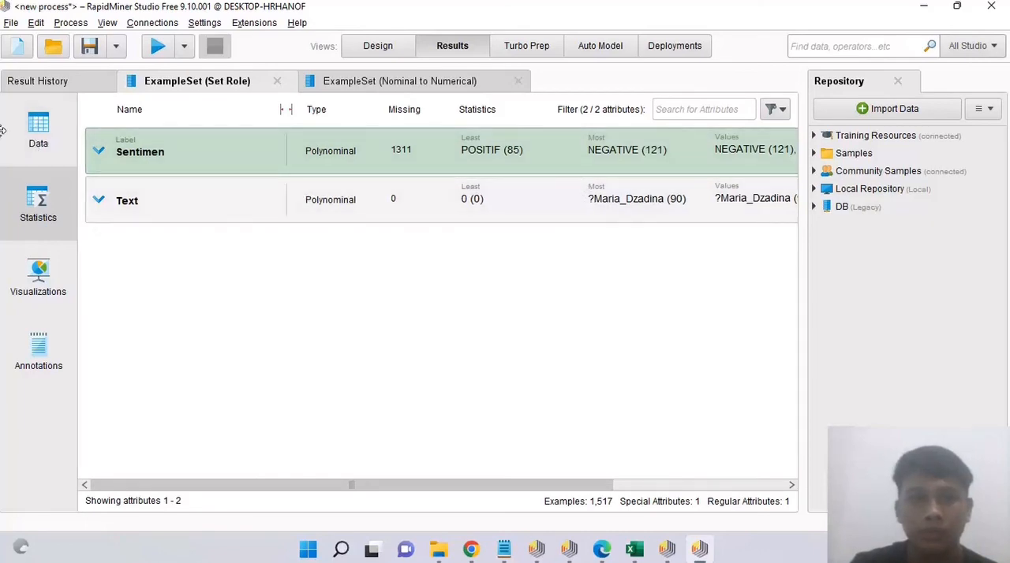
left_click(25, 139)
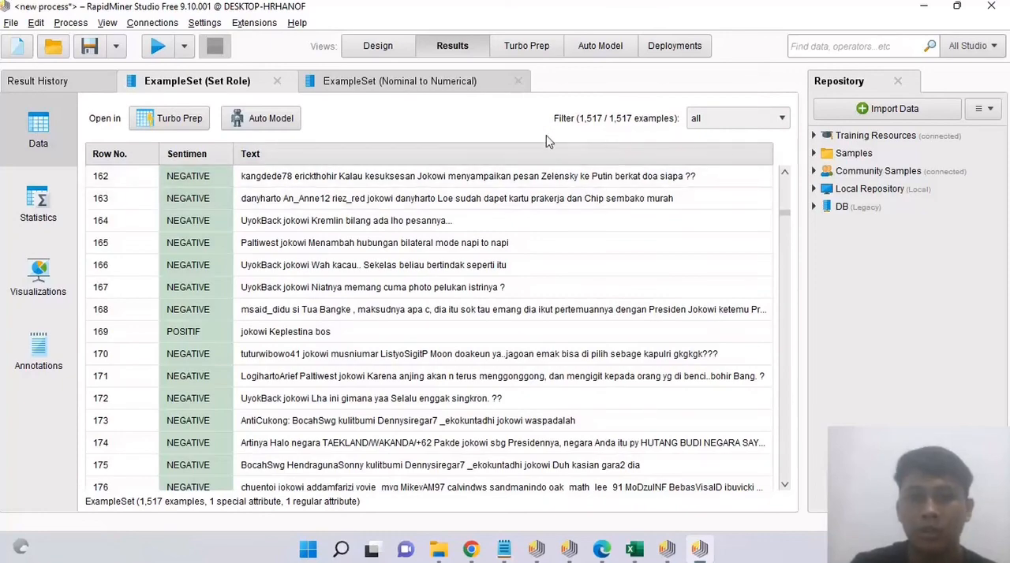
Step: Change the plot type in the Set Role example set's visualization to Line
left_click(35, 275)
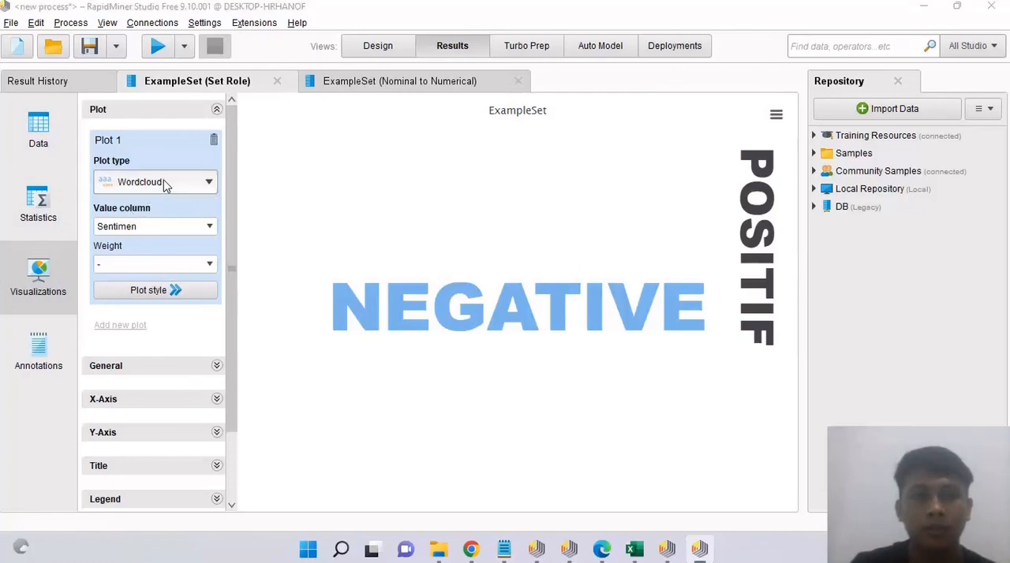
left_click(210, 183)
left_click(210, 186)
left_click(210, 185)
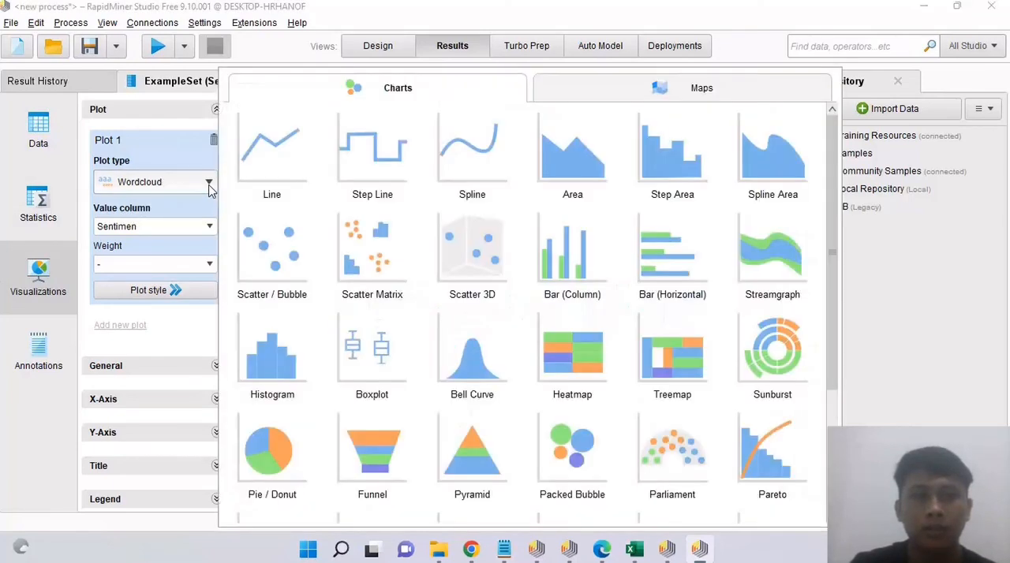
left_click(285, 159)
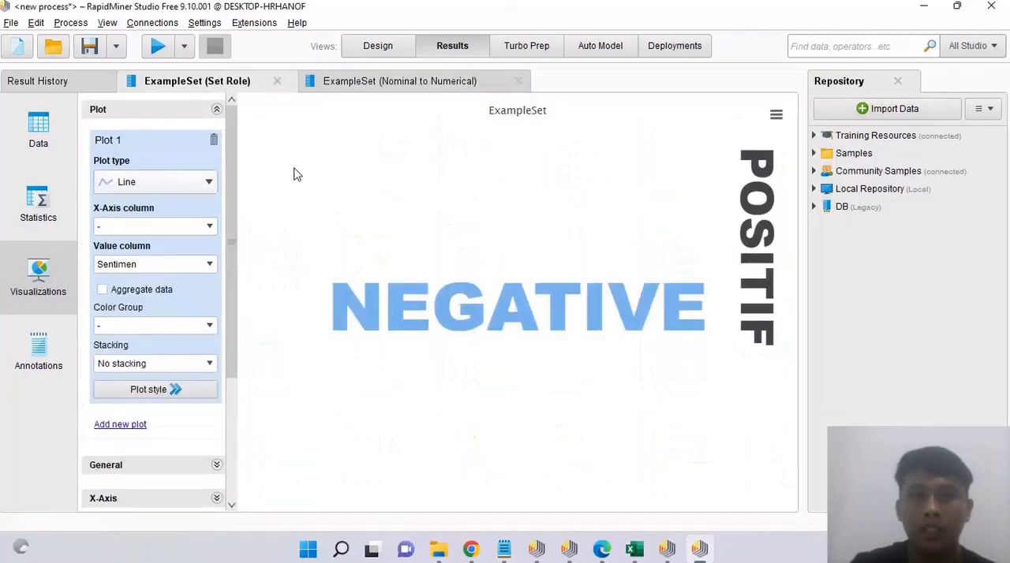
Step: Examine the Nominal to Numerical example set's data rows and the slice counts in its pie chart grouped by Sentimen
left_click(399, 81)
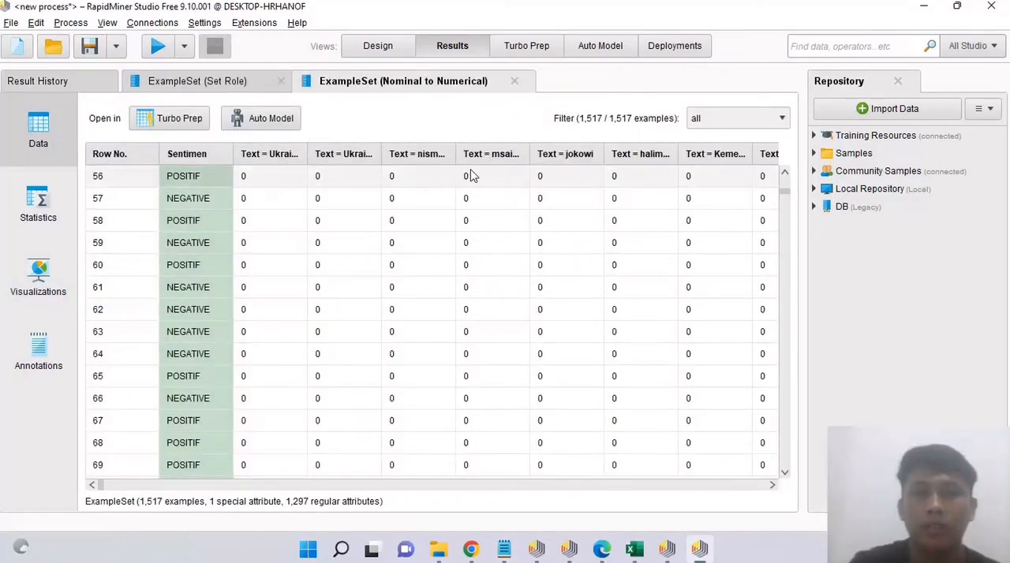
scroll(529, 274, "down", 1)
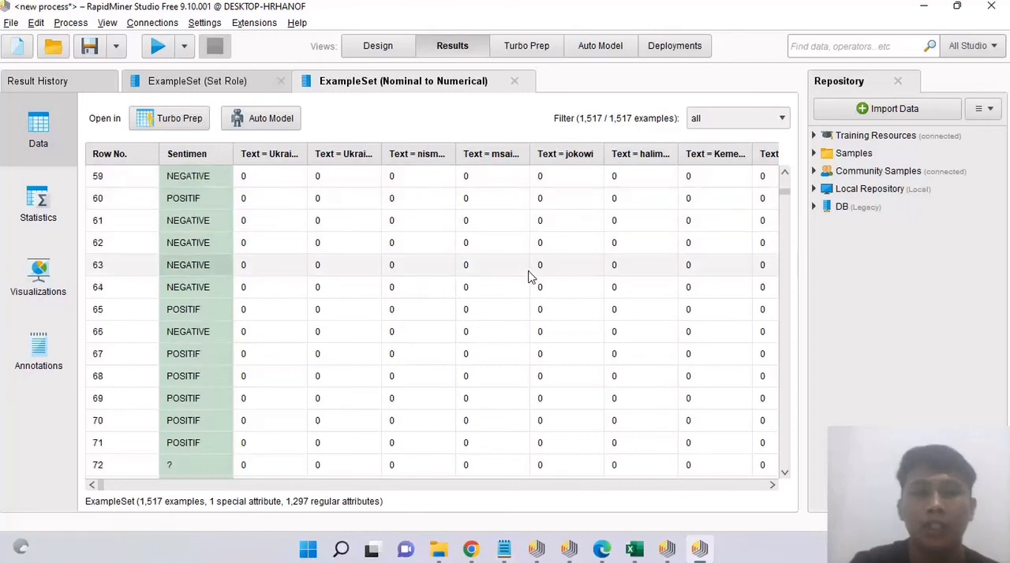
scroll(530, 275, "up", 2)
scroll(530, 275, "down", 1)
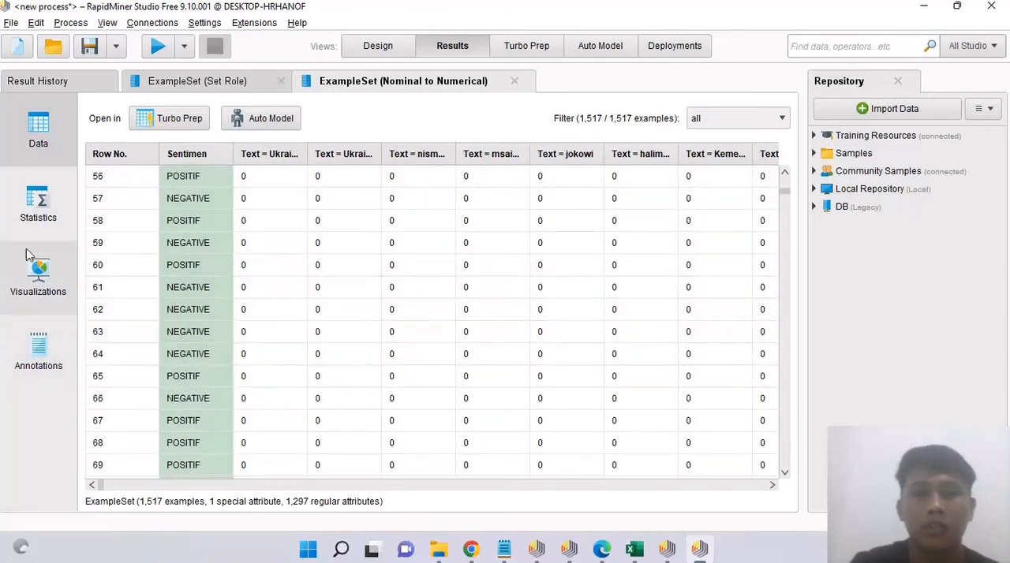
left_click(49, 262)
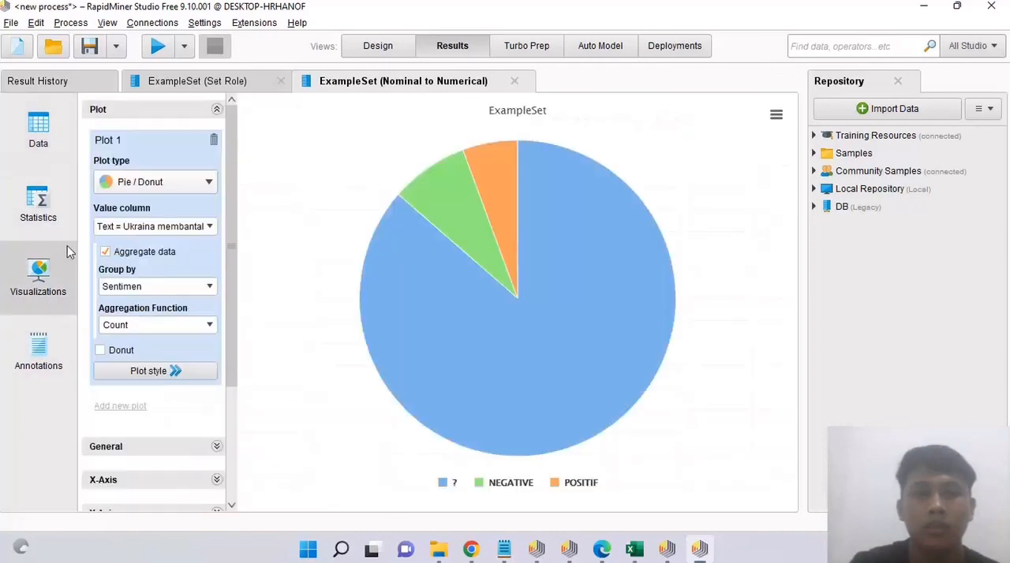
mouse_move(541, 384)
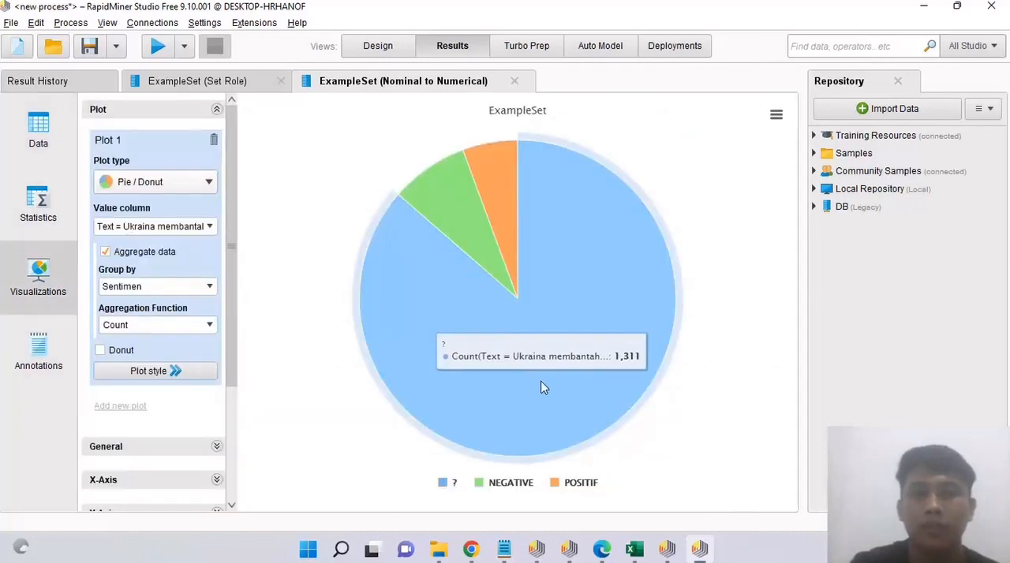